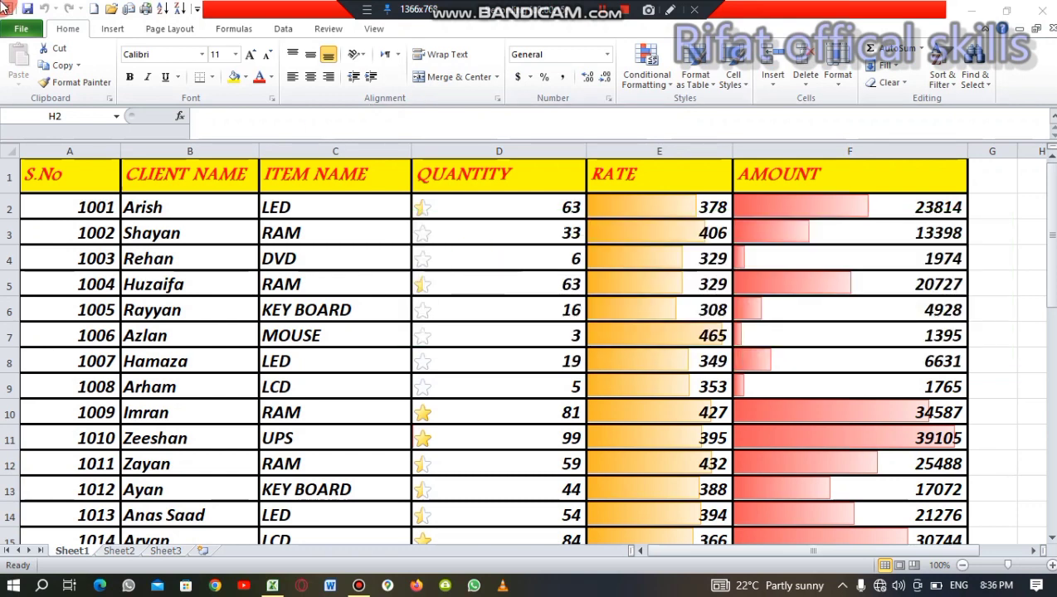
left_click(113, 32)
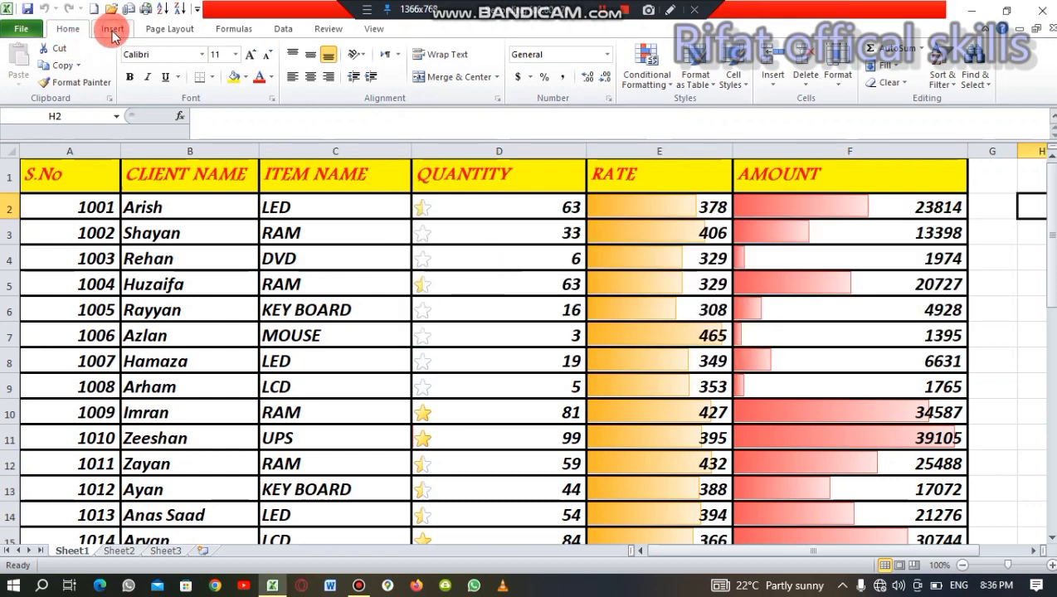
left_click(112, 31)
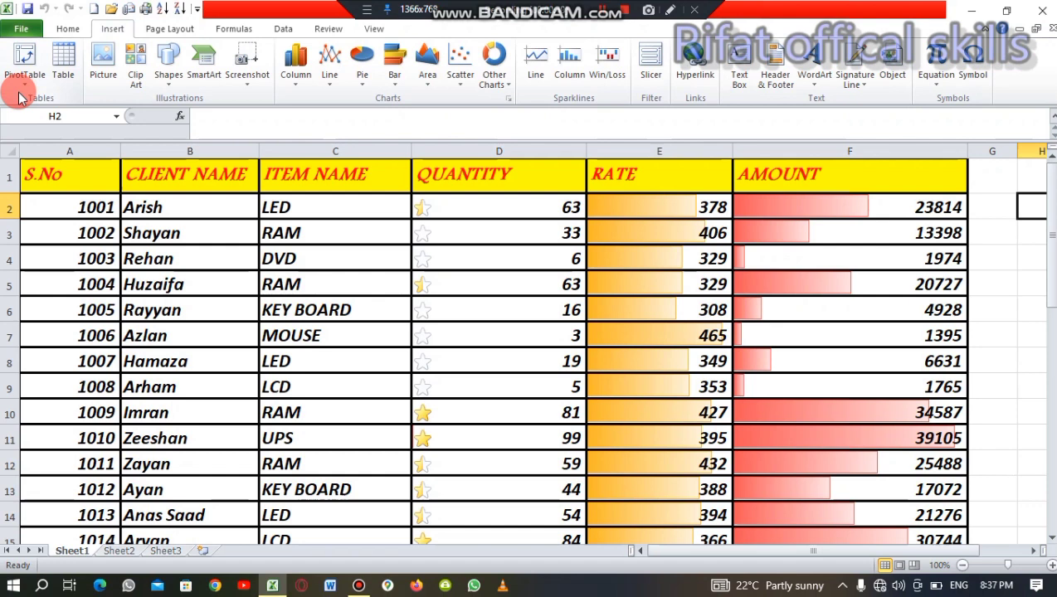
left_click(278, 255)
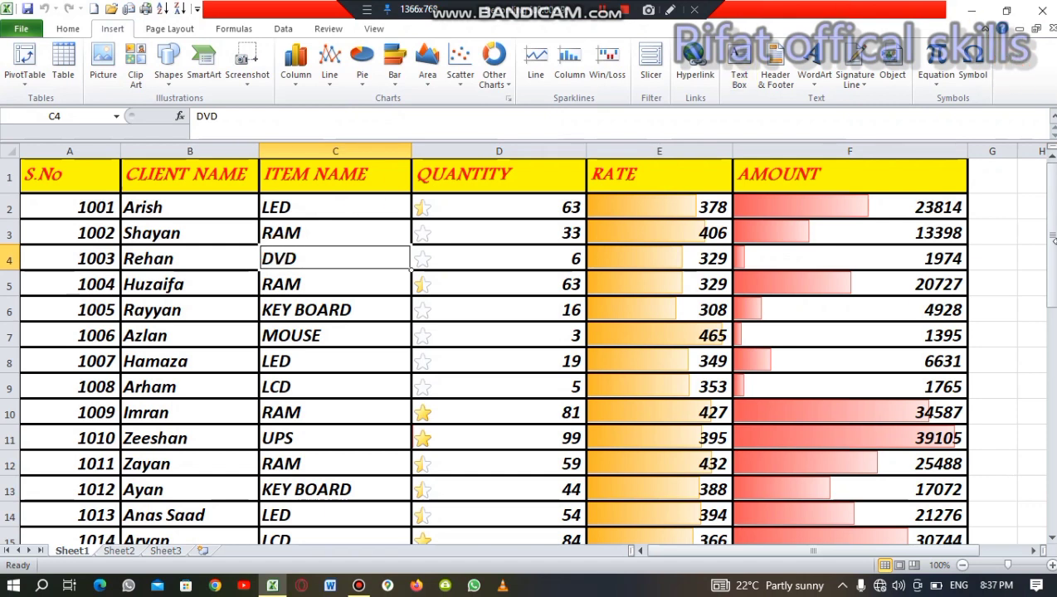
mouse_move(1049, 255)
left_mouse_down()
mouse_move(1034, 441)
mouse_move(1044, 498)
mouse_move(1047, 249)
left_mouse_up()
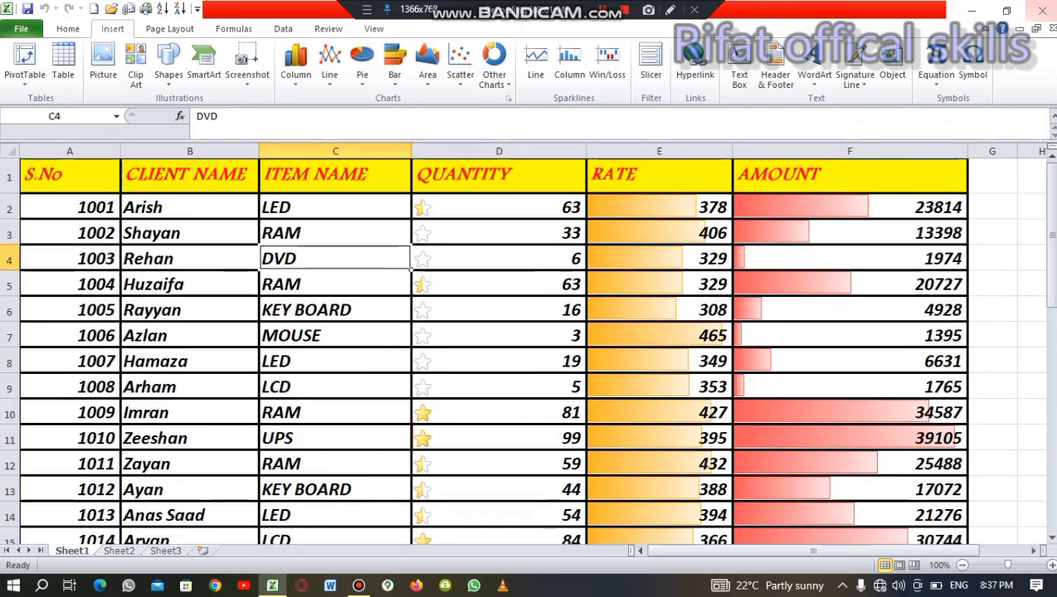
left_click(520, 387)
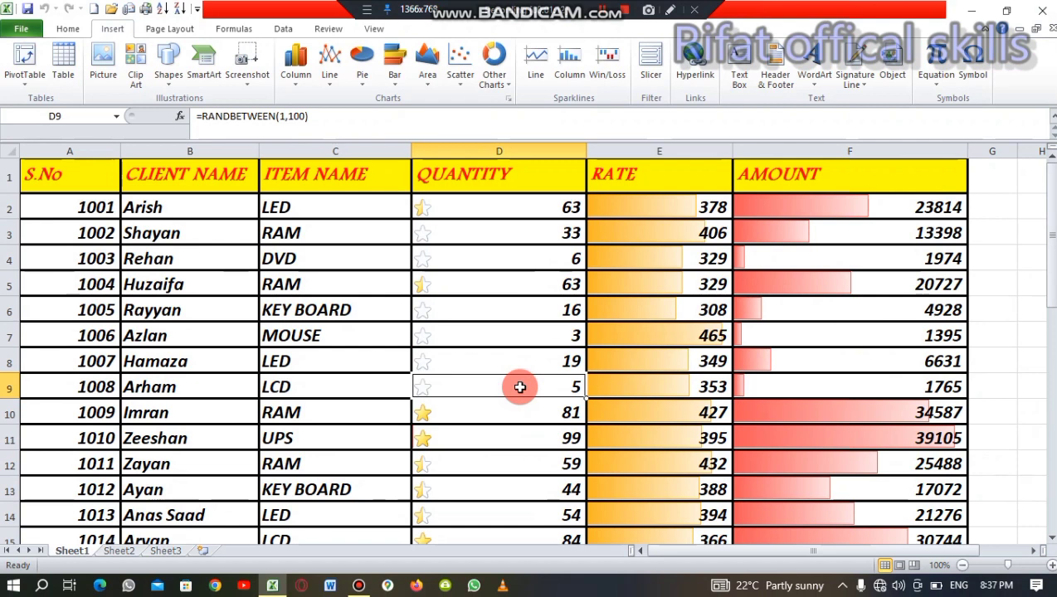
left_click(36, 85)
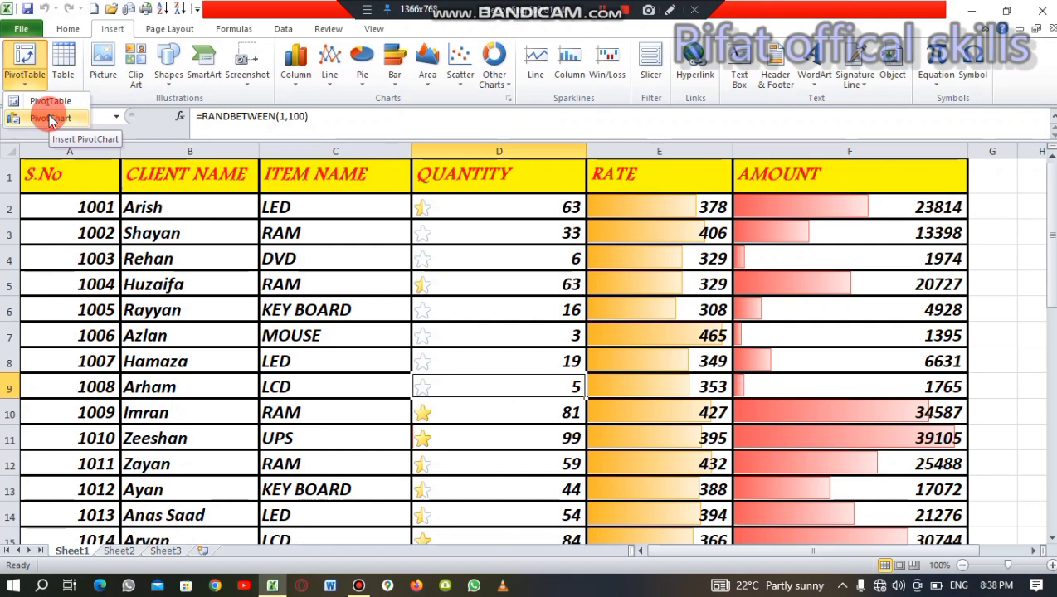
left_click(1002, 304)
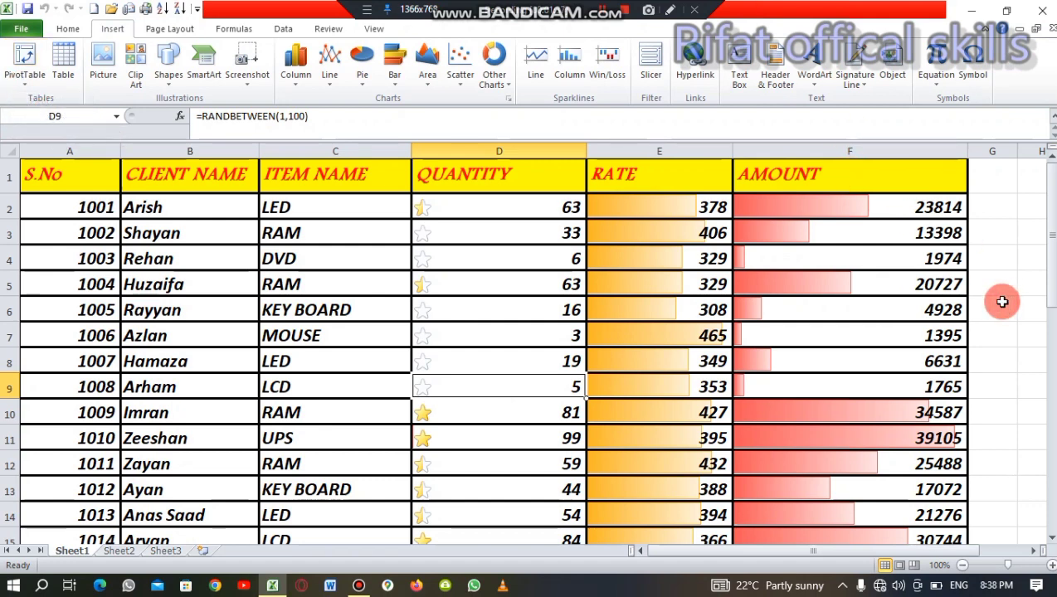
left_click(1003, 303)
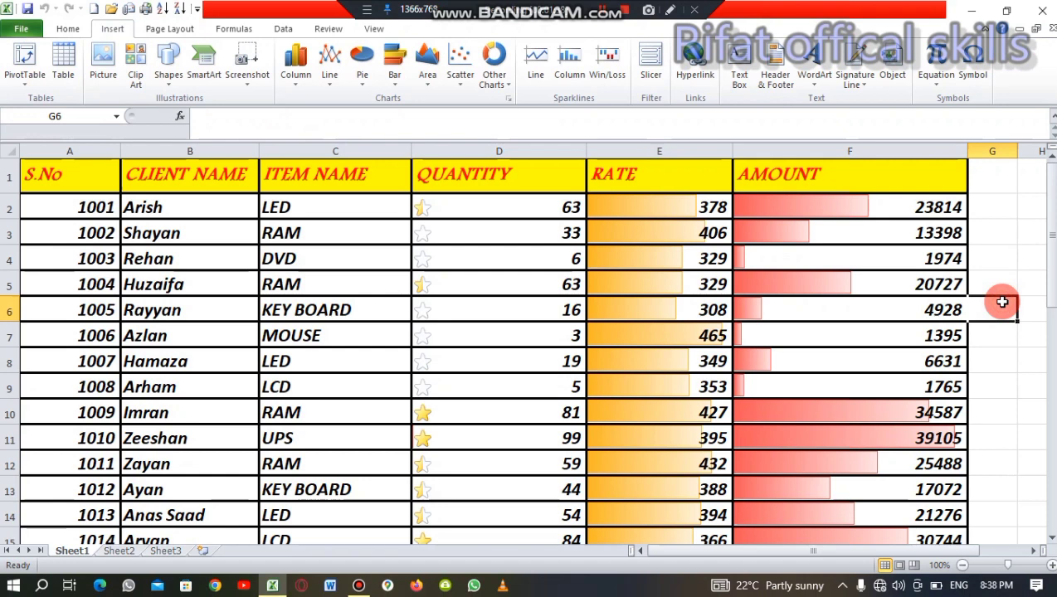
left_click(1038, 313)
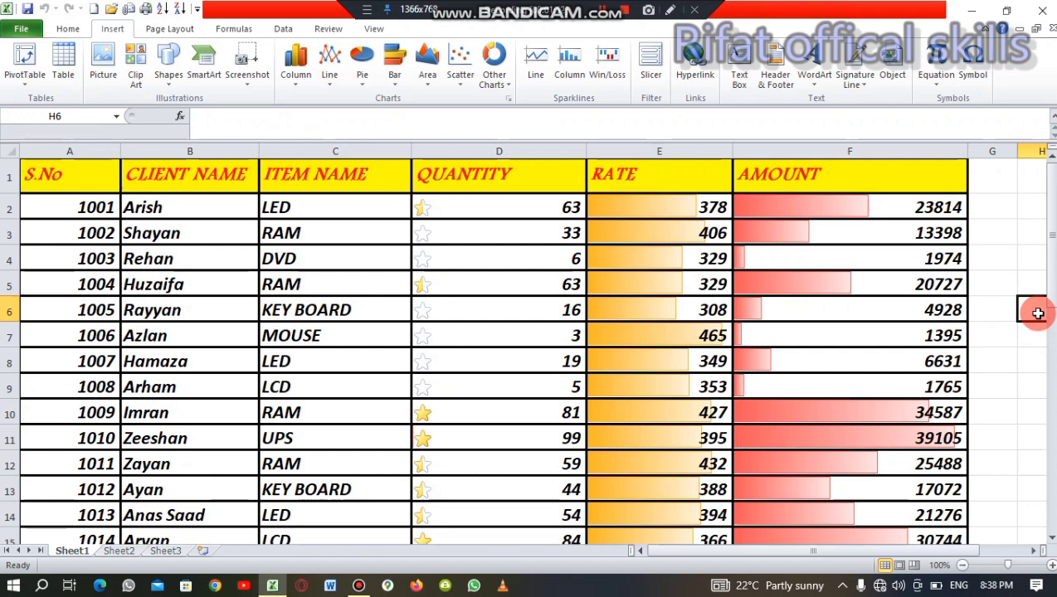
left_click(479, 496)
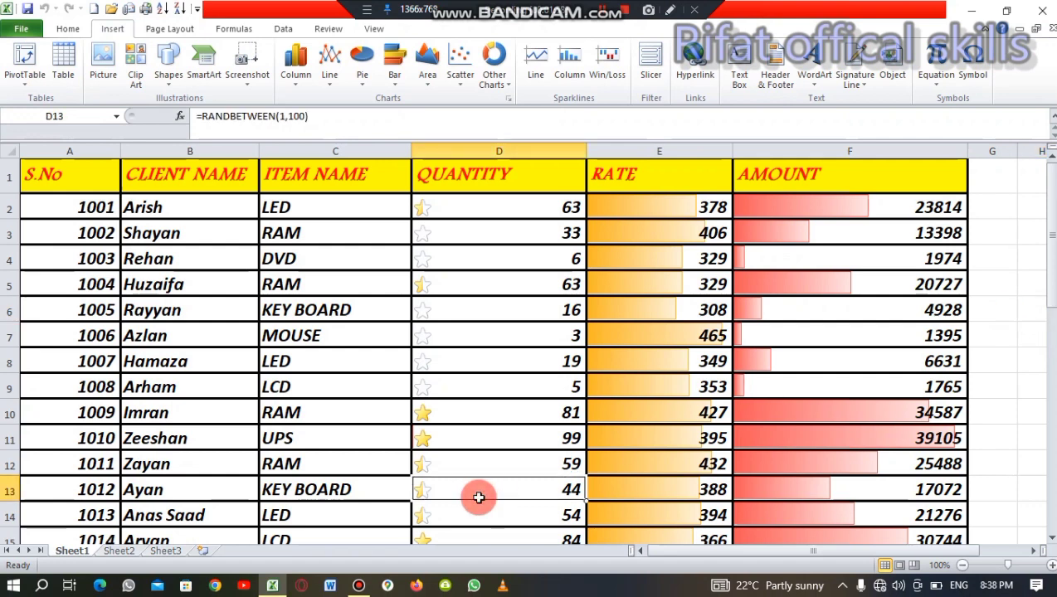
left_click(1040, 388)
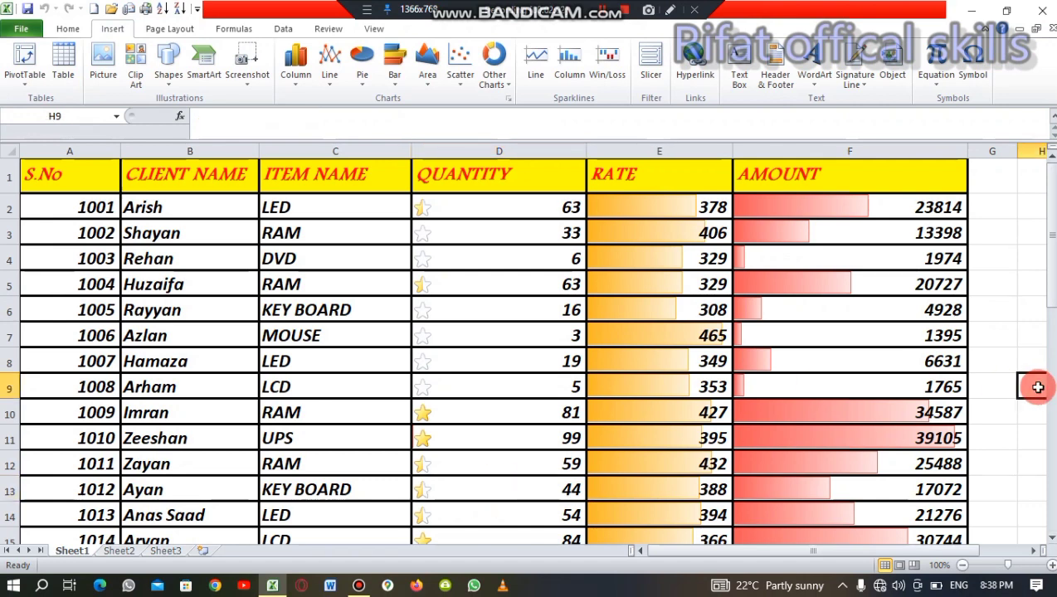
left_click(25, 79)
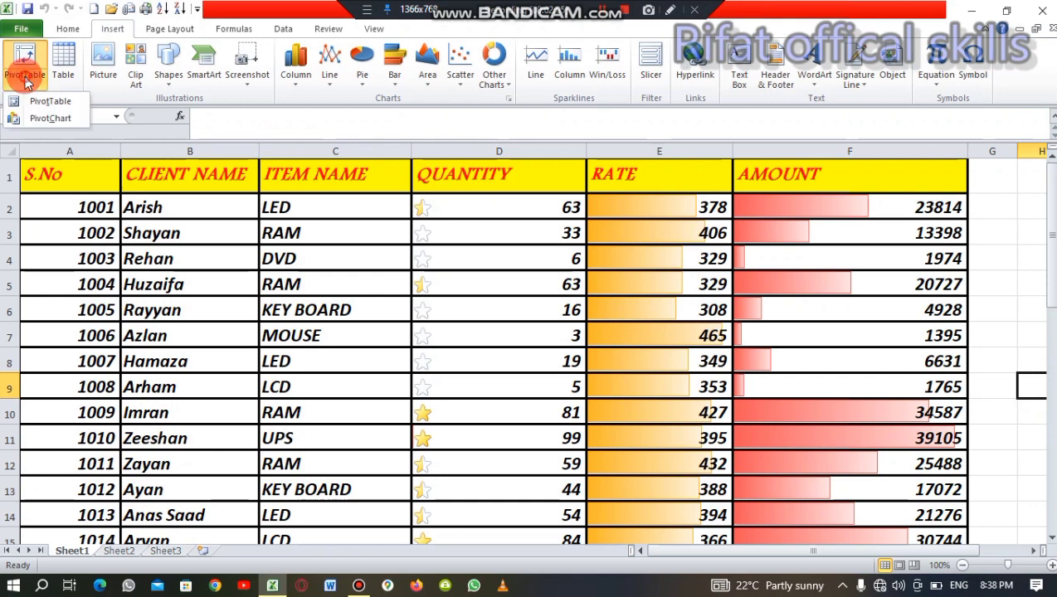
left_click(49, 118)
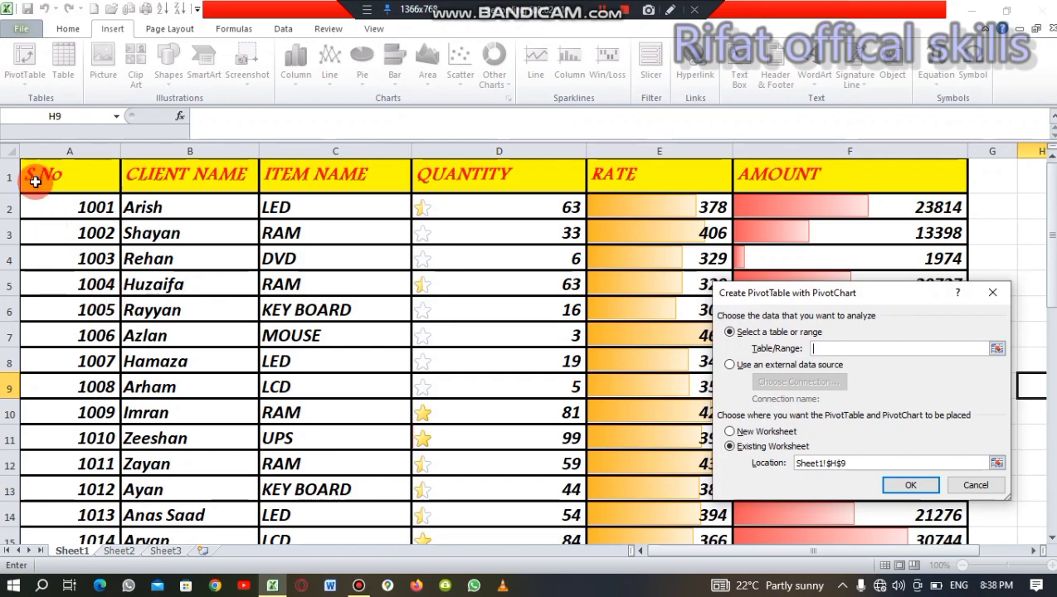
left_click_drag(35, 180, 846, 552)
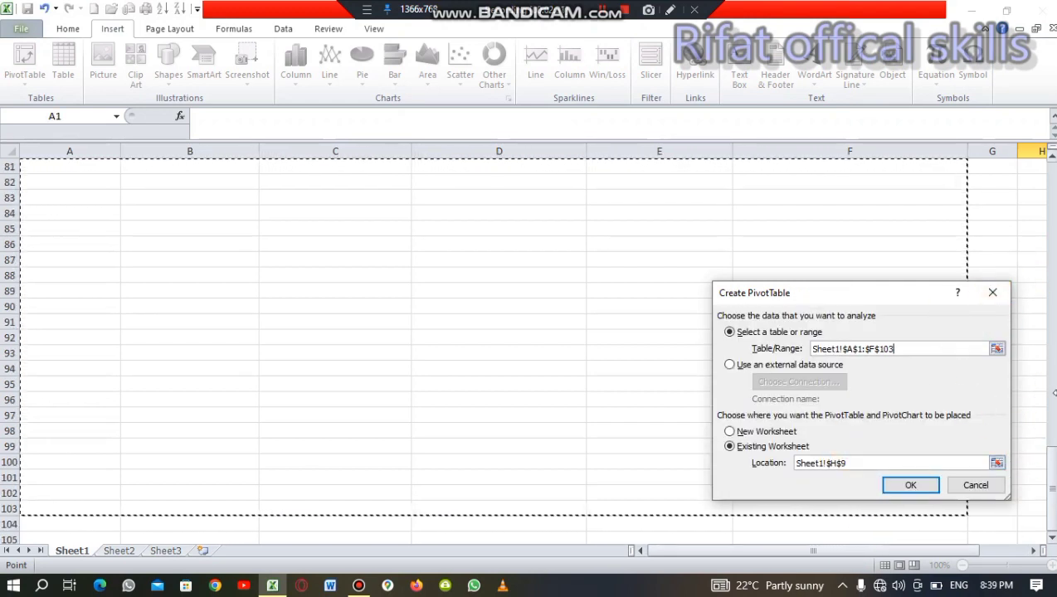
left_click_drag(1052, 476, 1052, 192)
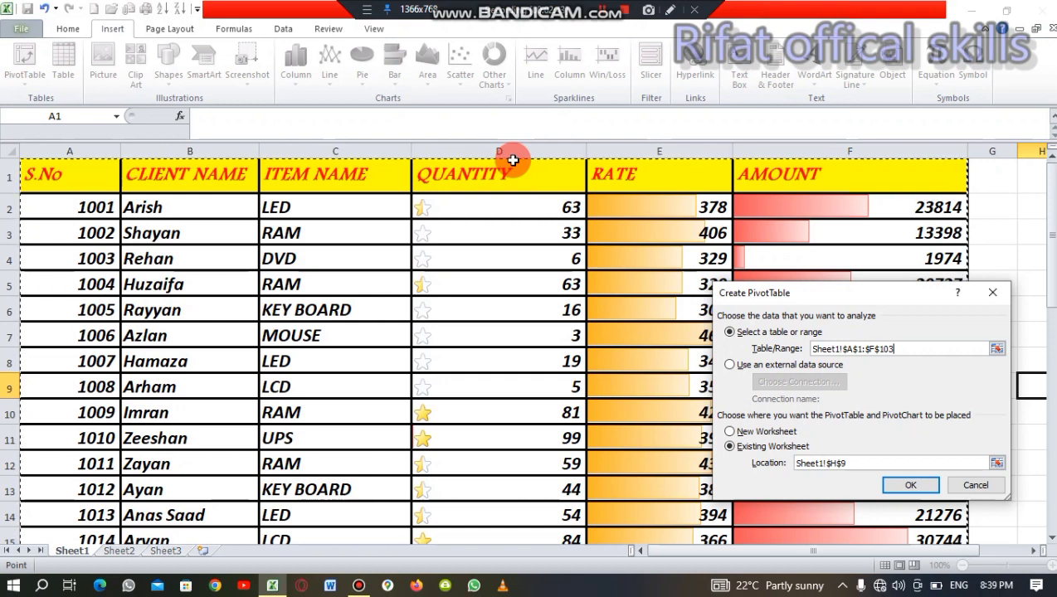
left_click(994, 296)
left_click(485, 289)
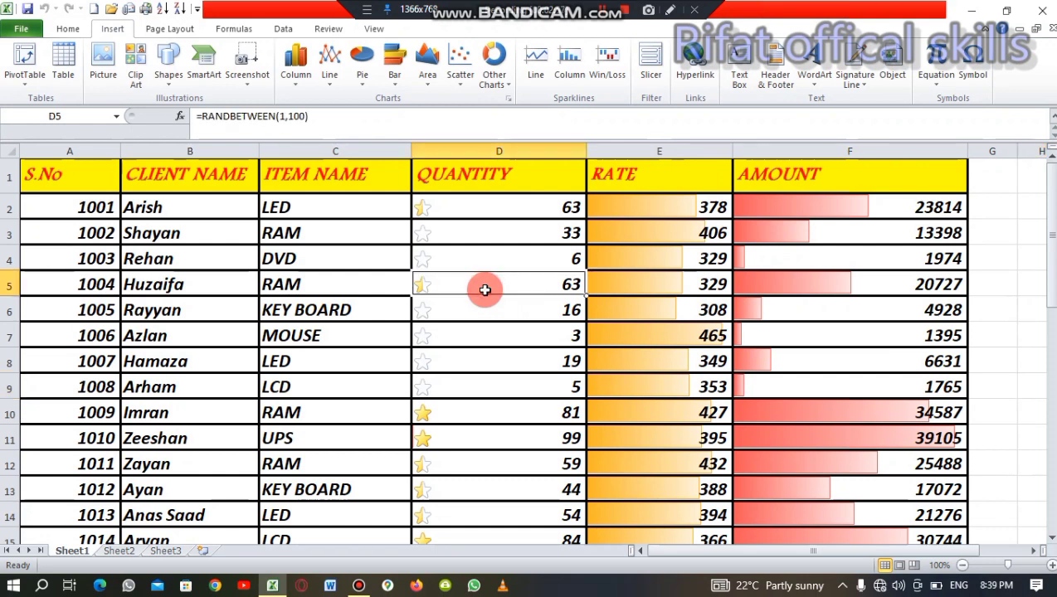
left_click(20, 87)
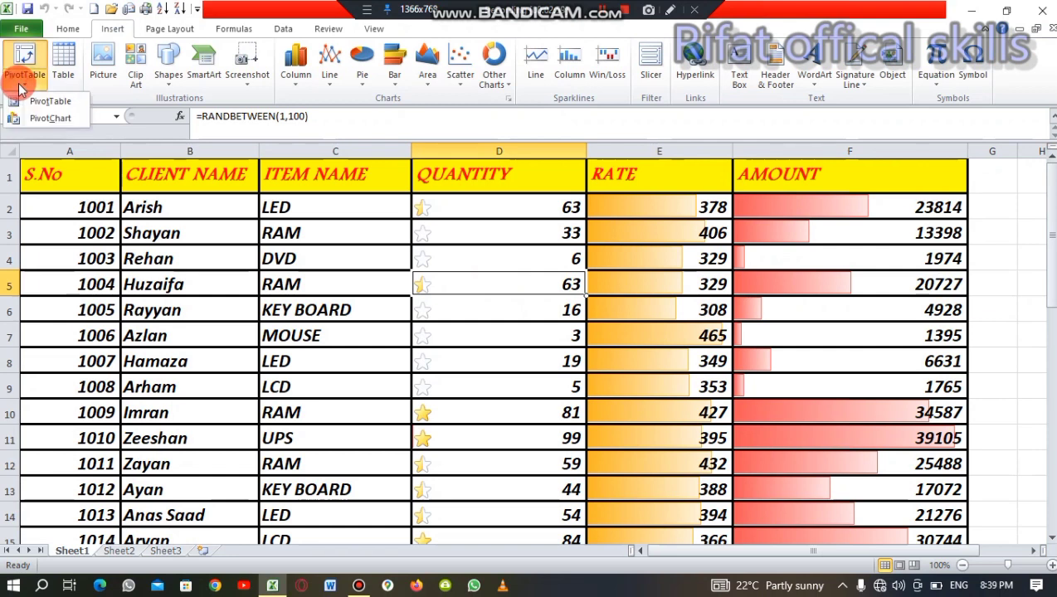
left_click(50, 118)
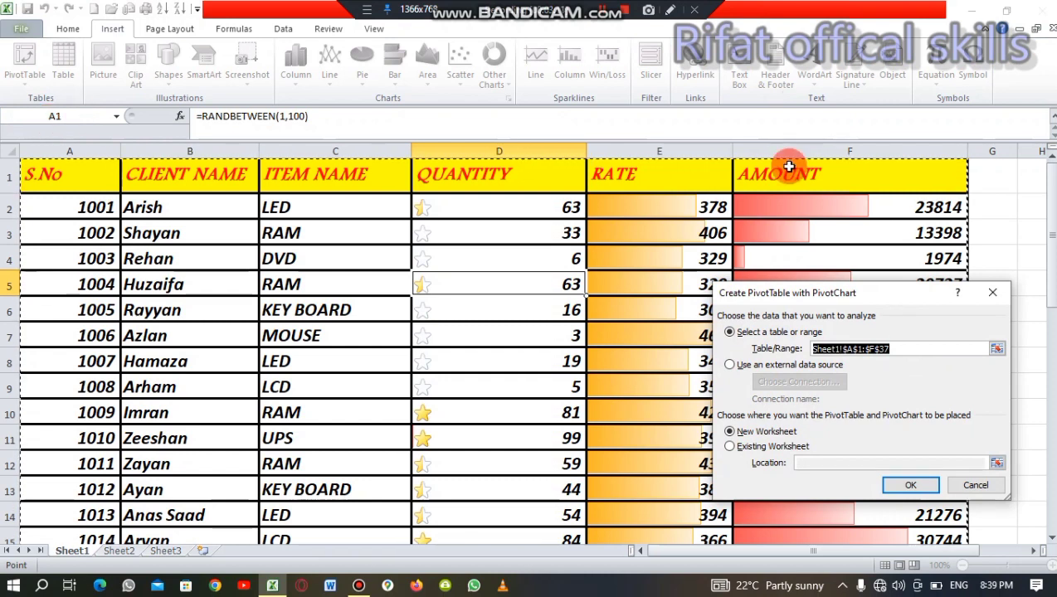
left_click(993, 293)
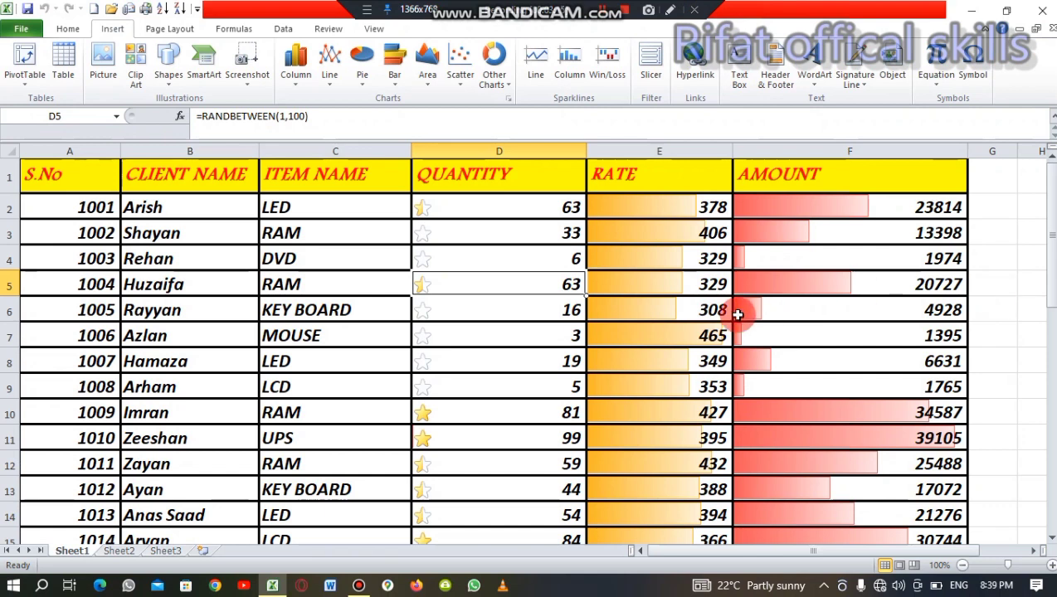
left_click(568, 331)
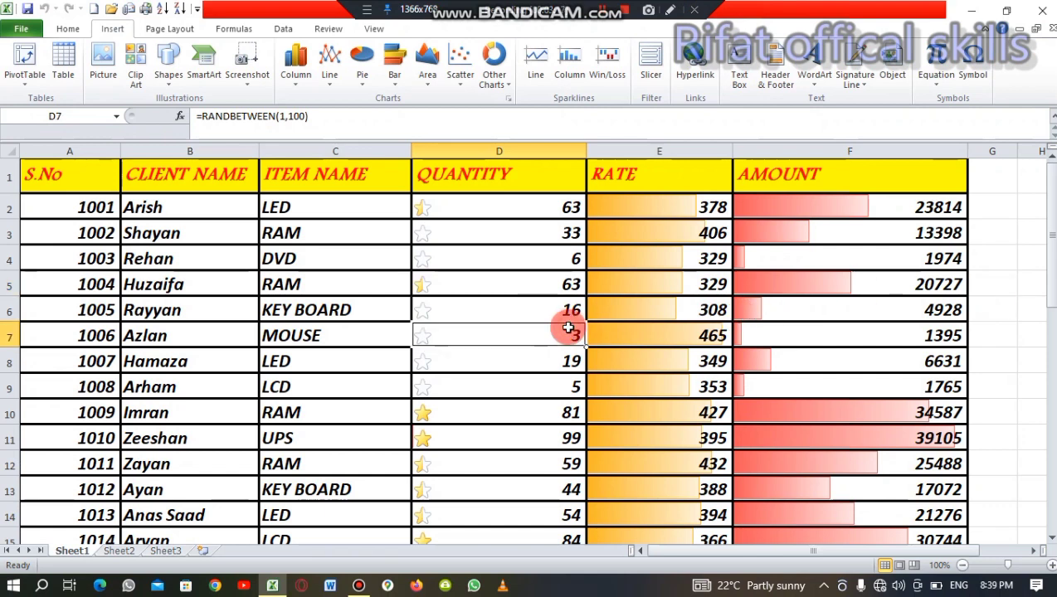
left_click(697, 337)
left_click(449, 427)
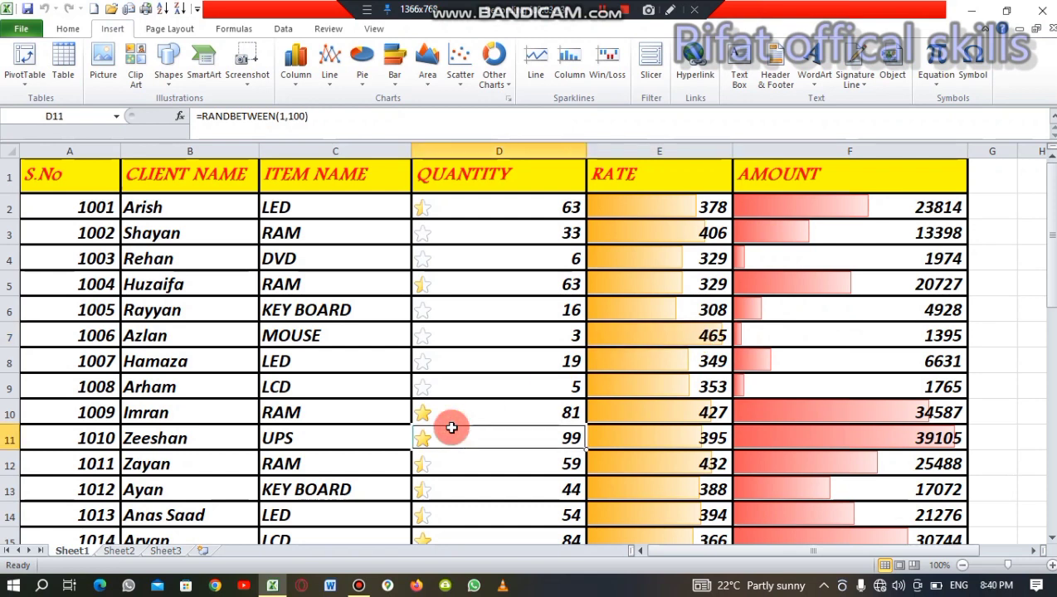
left_click(267, 308)
key("ctrl+a")
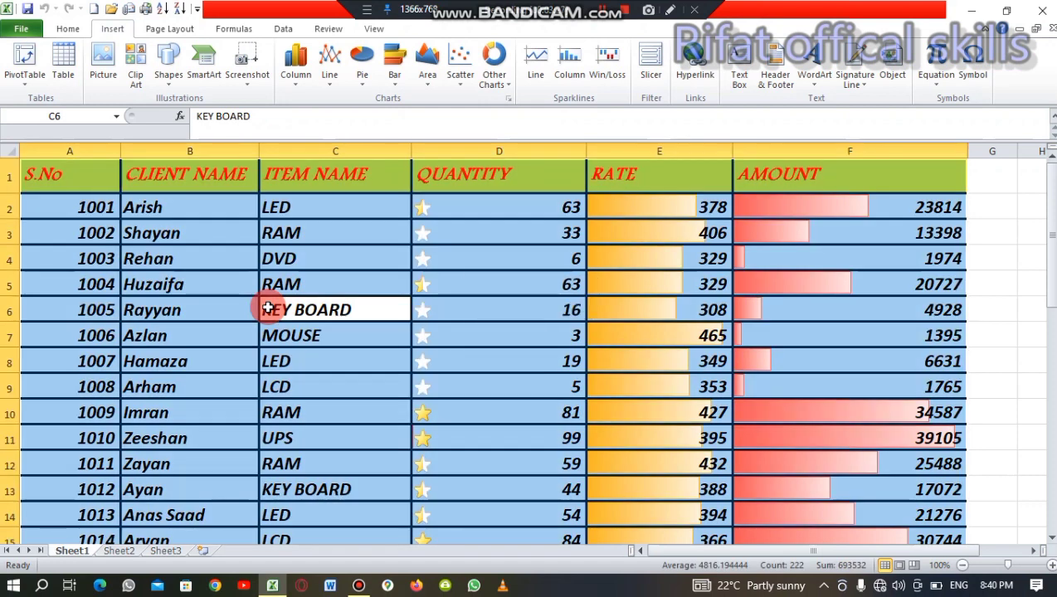
left_click(25, 76)
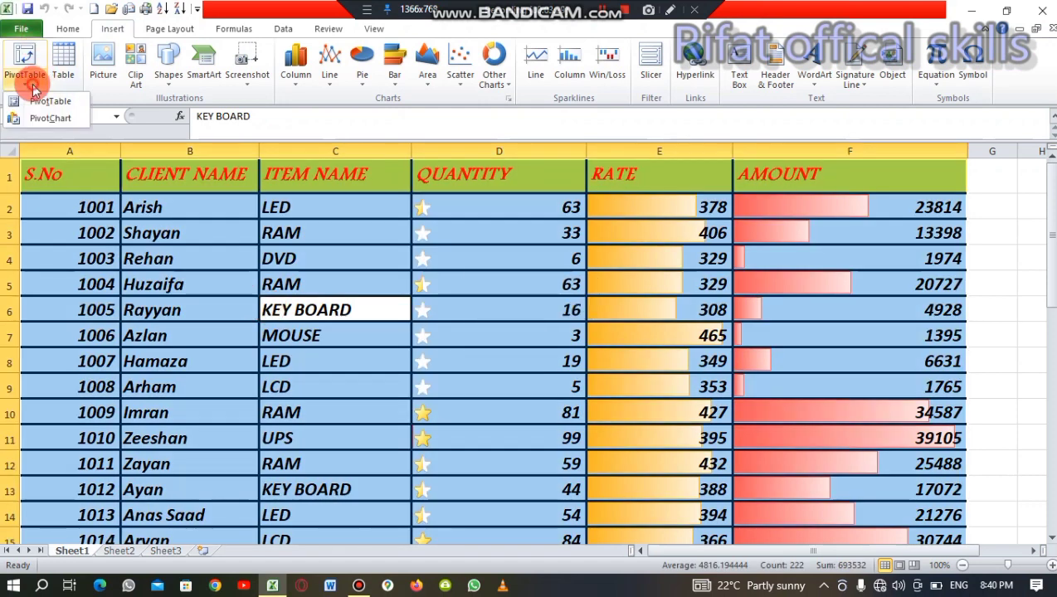
left_click(50, 118)
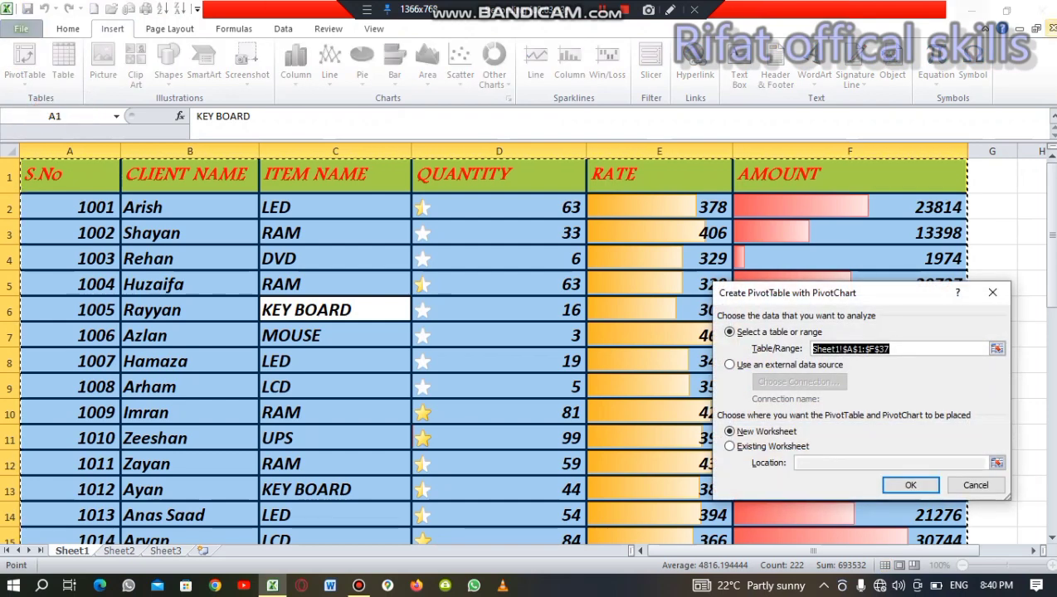
left_click_drag(1052, 214, 1054, 170)
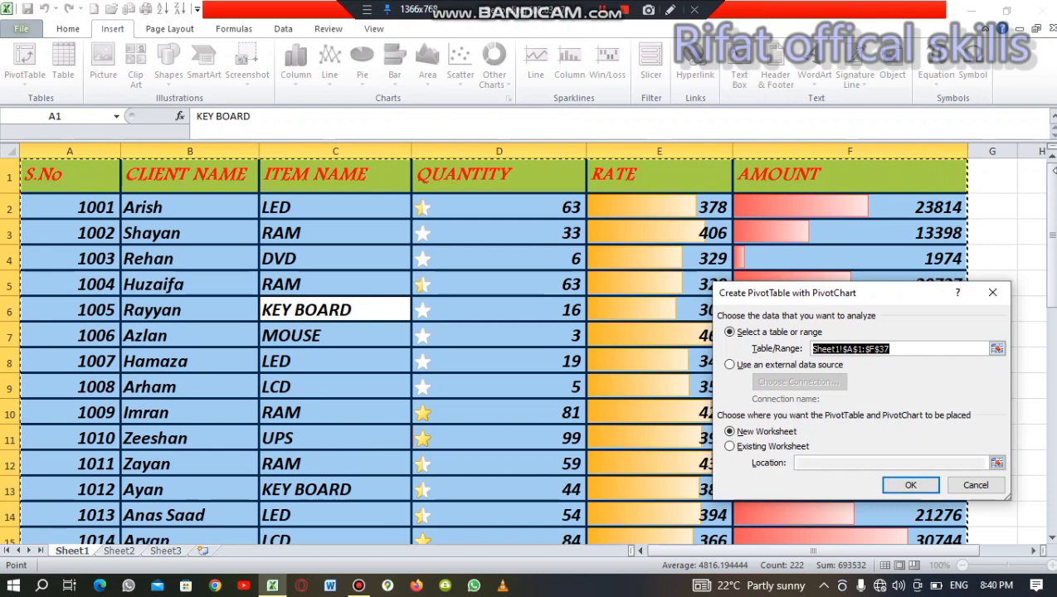
left_click(993, 292)
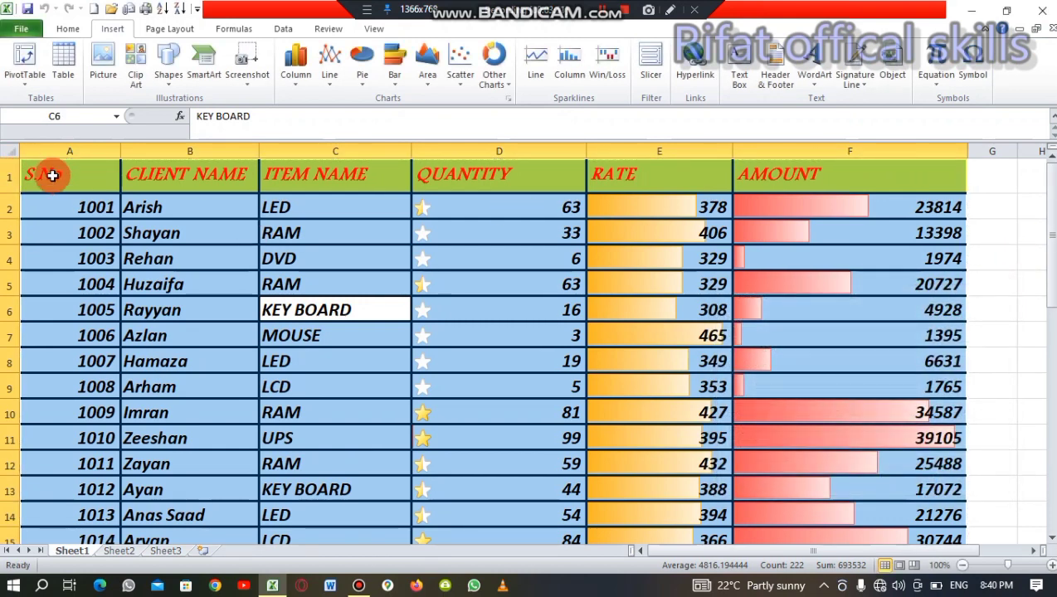
left_click_drag(50, 174, 637, 539)
left_click(330, 349)
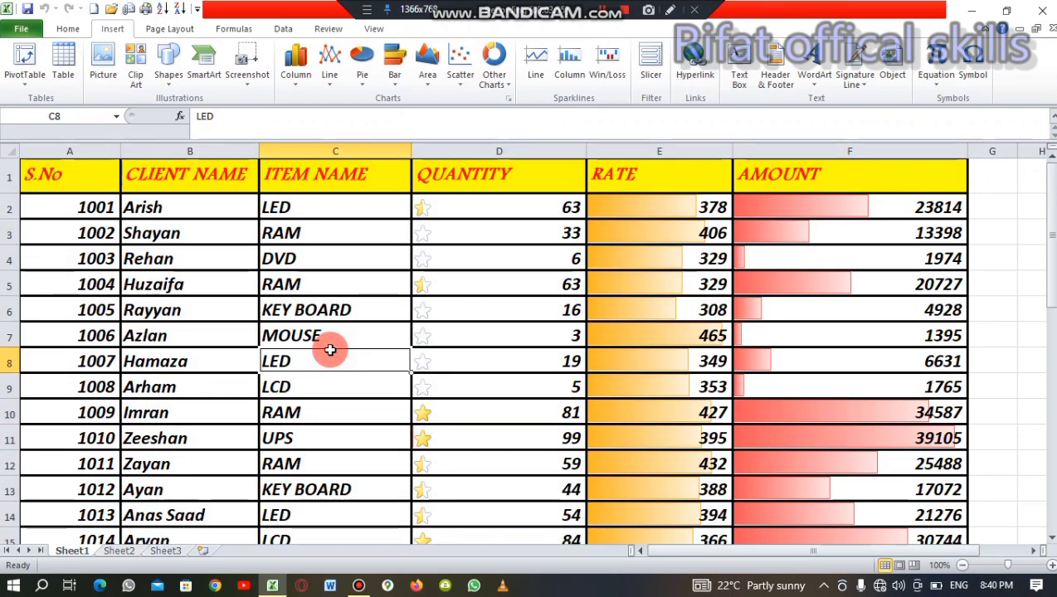
left_click_drag(330, 349, 569, 338)
Step: Insert a PivotChart with its PivotTable on a new worksheet, using the Sheet1 data range A1:F37 as the source
left_click(568, 338)
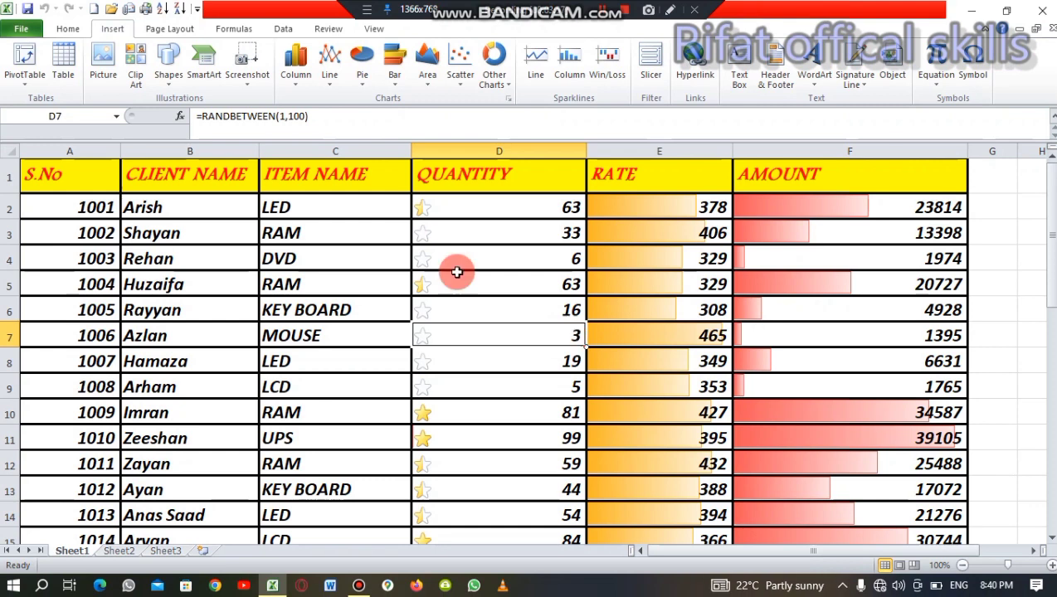
left_click(24, 80)
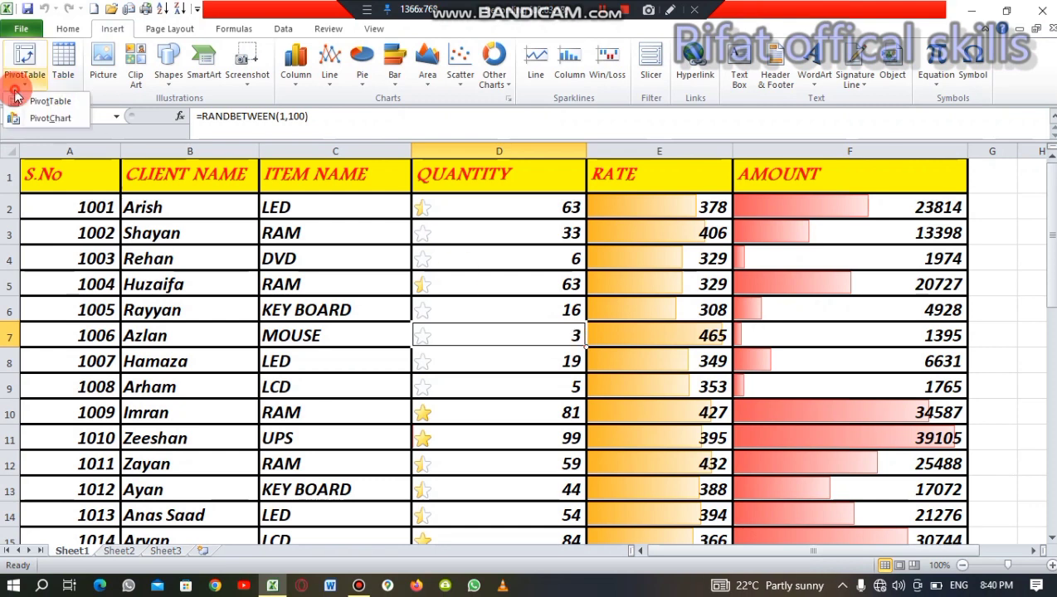
left_click(49, 125)
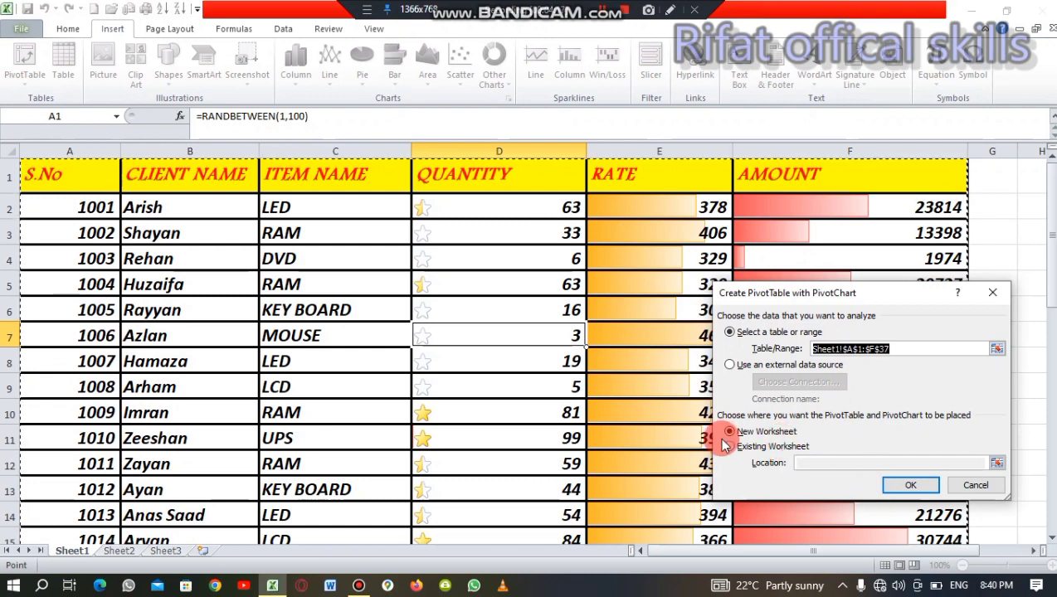
left_click(916, 488)
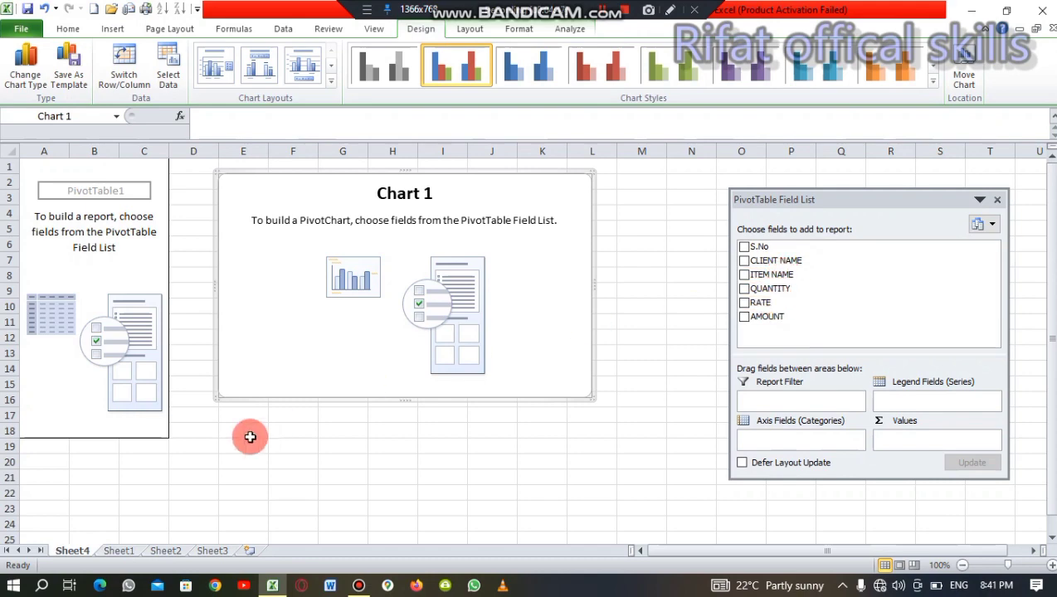
left_click(110, 551)
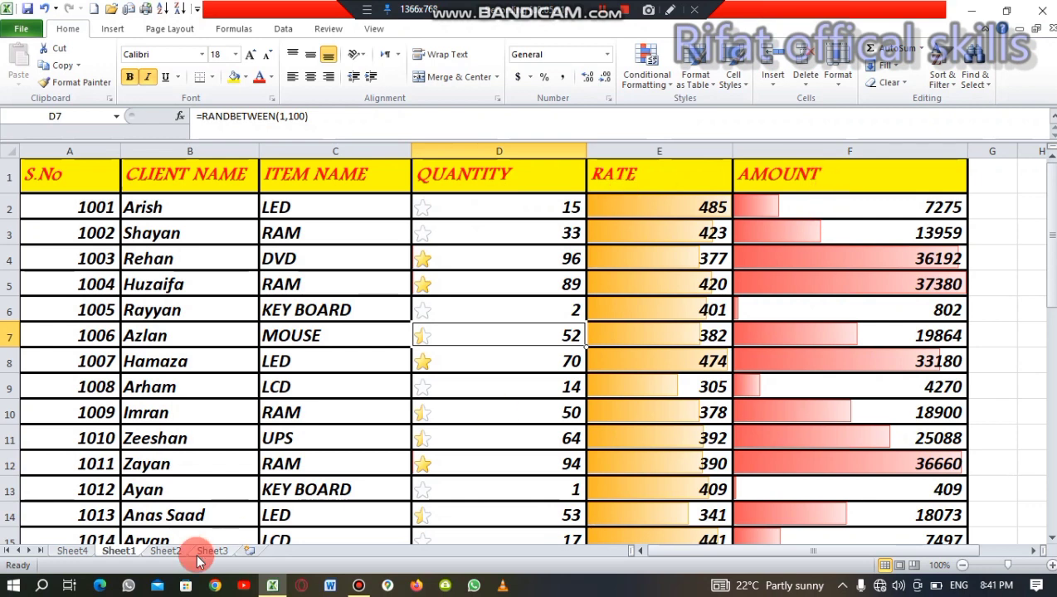
left_click(71, 551)
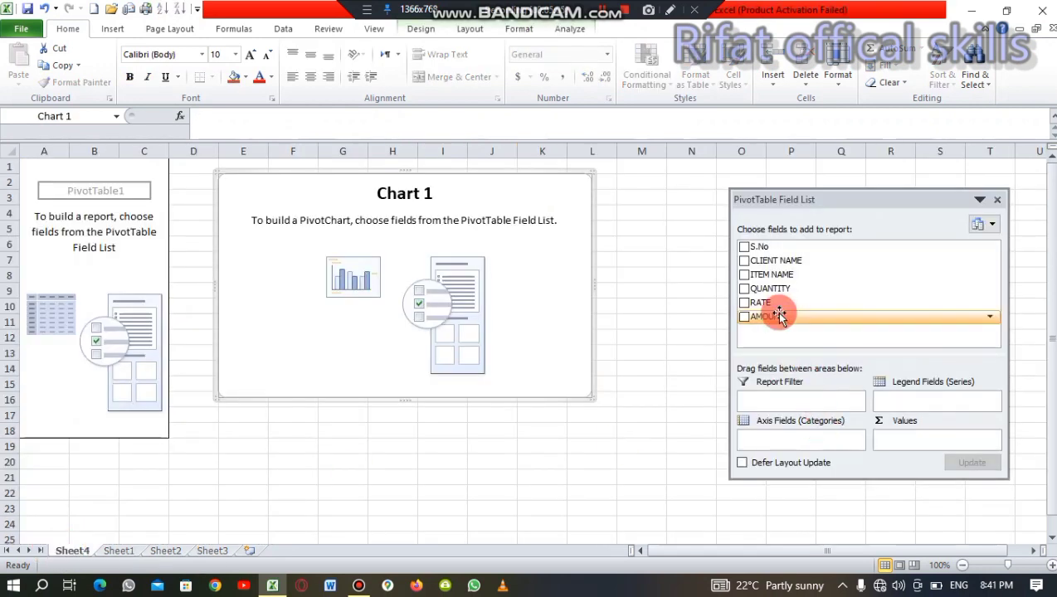
left_click(433, 29)
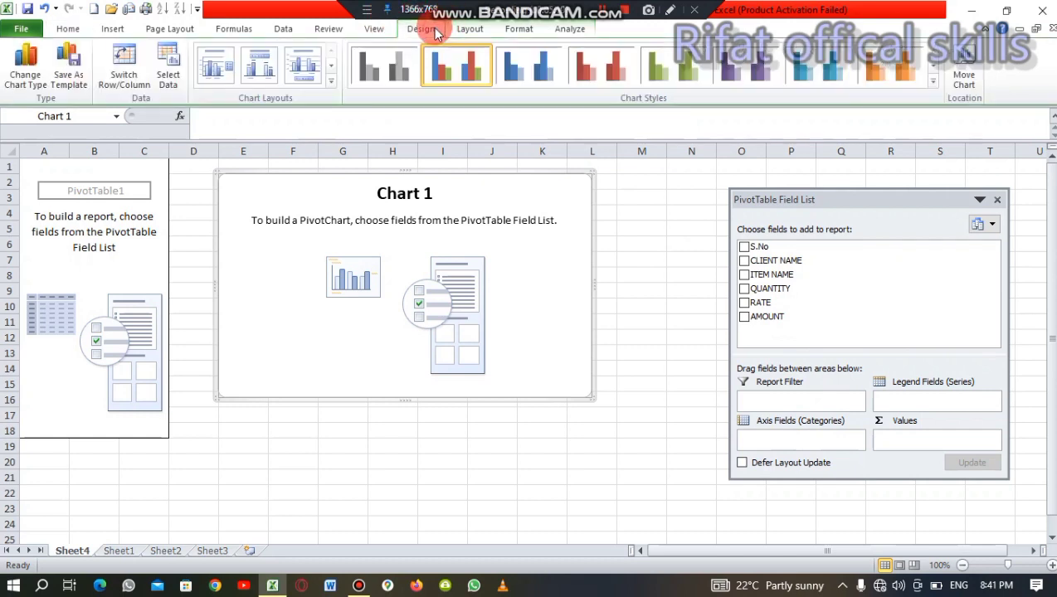
left_click(227, 177)
left_click(313, 217)
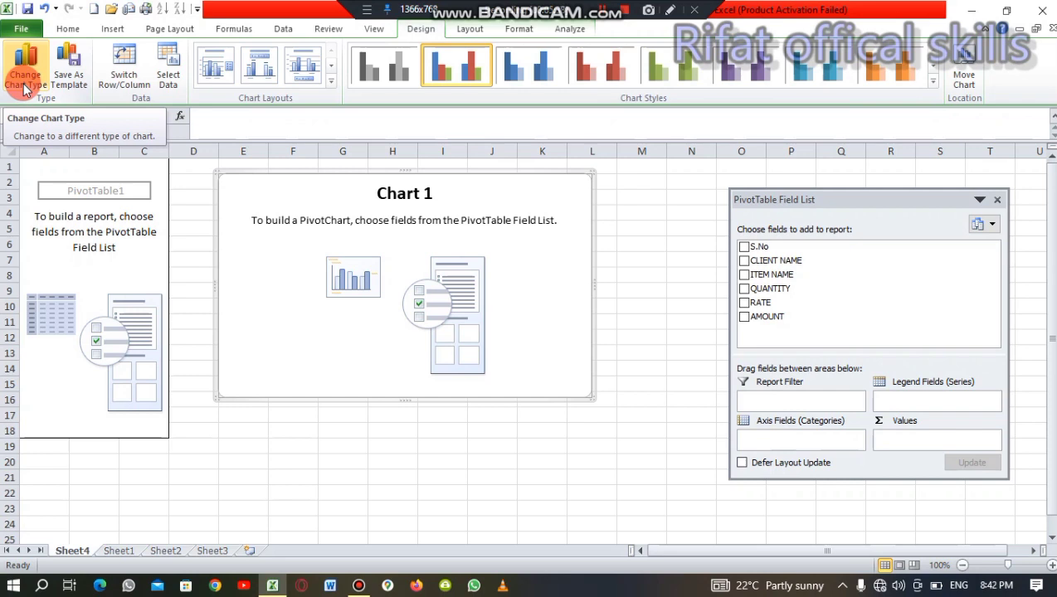
Step: Add ITEM NAME as the PivotChart's axis field and AMOUNT as its summed value field
left_click(330, 81)
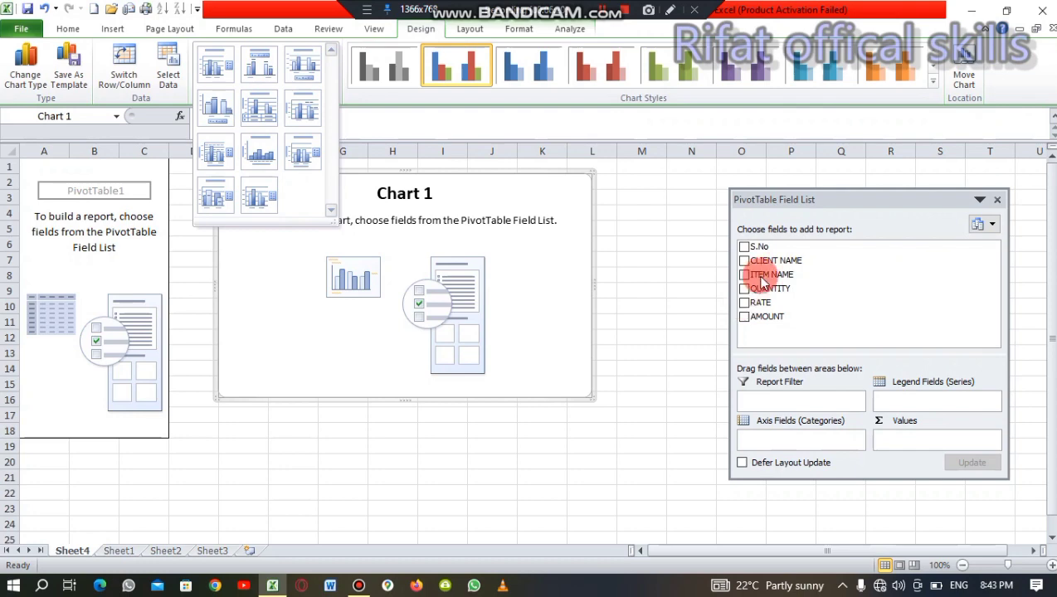
left_click(746, 281)
left_click(744, 281)
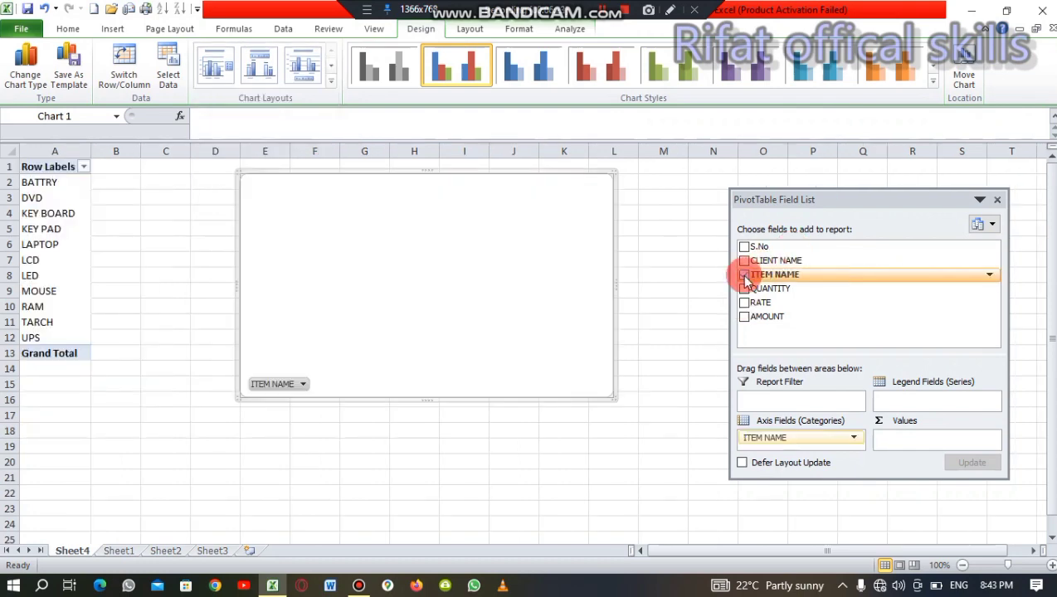
left_click(743, 319)
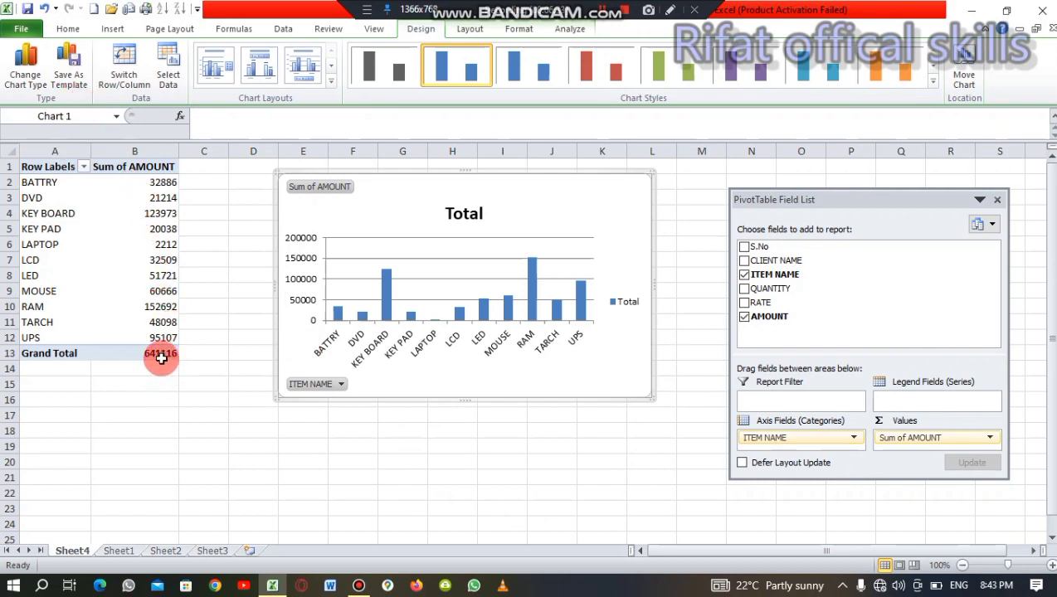
Step: Drill down into the RAM item's Sum of AMOUNT to list its source records on a new sheet
mouse_move(161, 354)
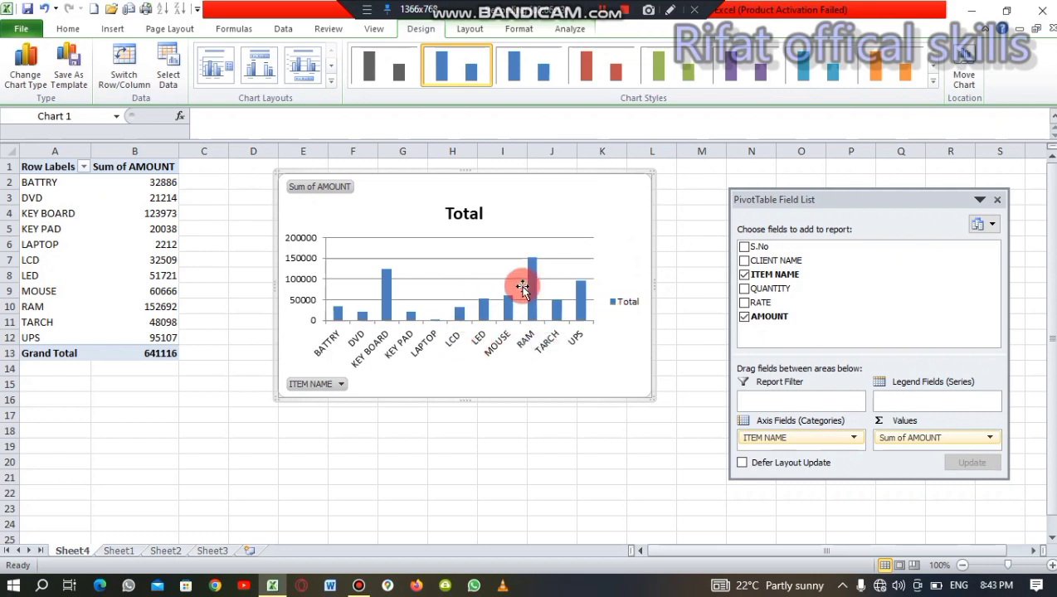
mouse_move(532, 285)
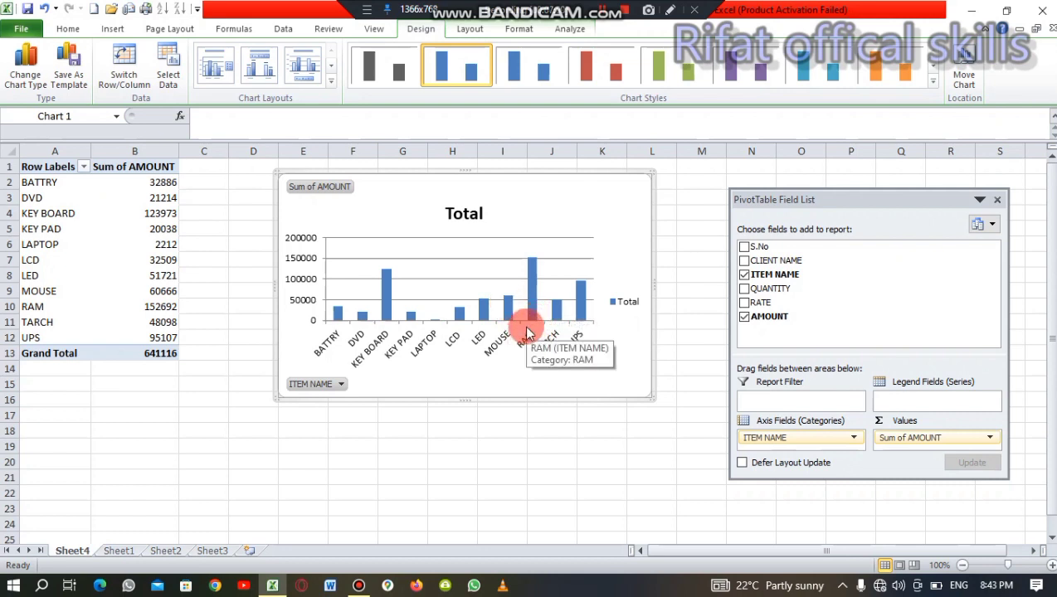
left_click(147, 305)
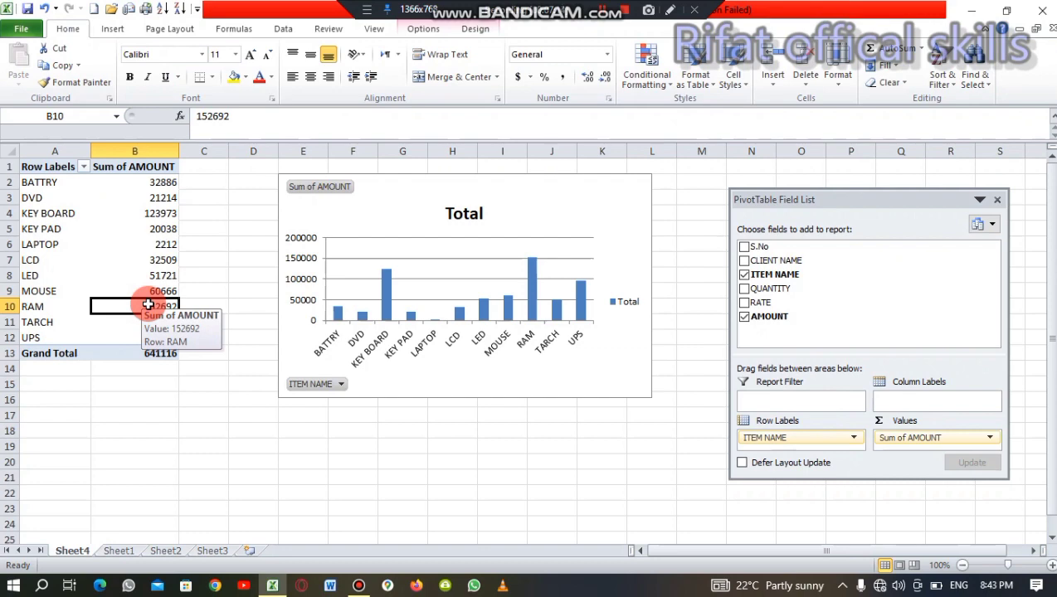
double_click(148, 305)
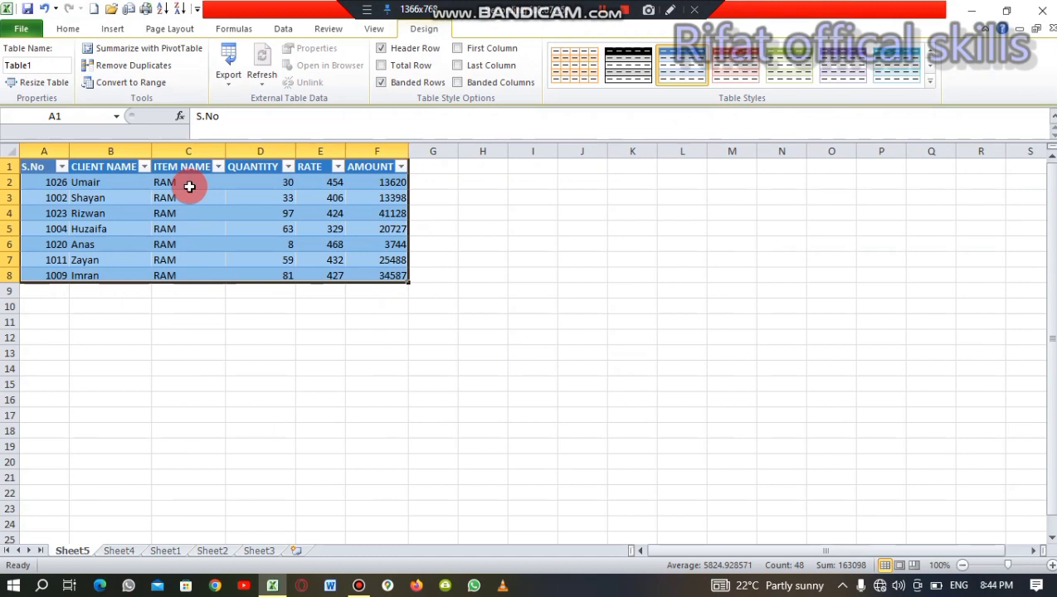
left_click(145, 167)
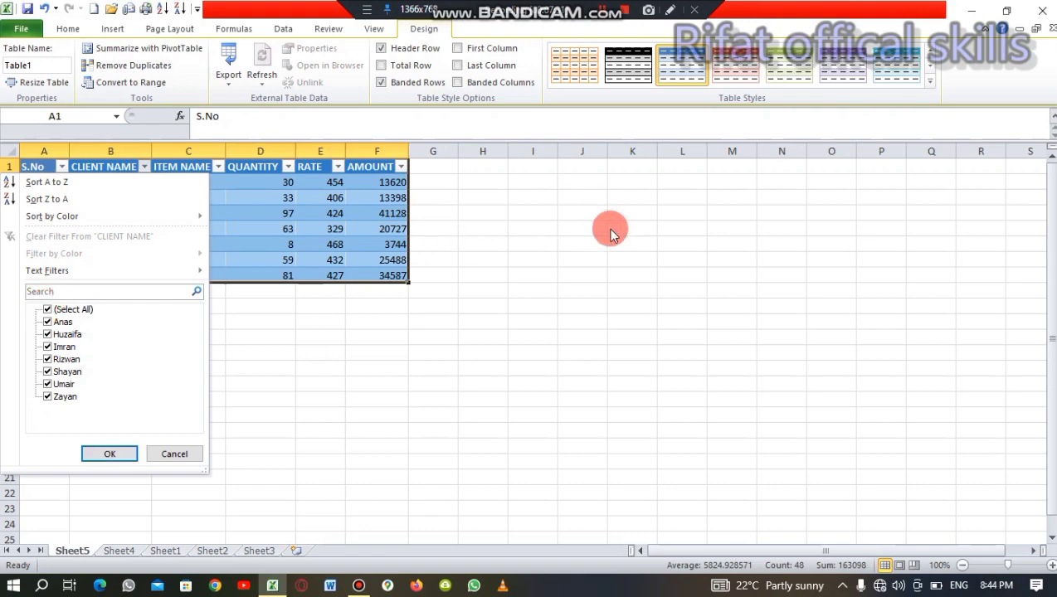
key("Escape")
left_click_drag(1052, 313, 655, 256)
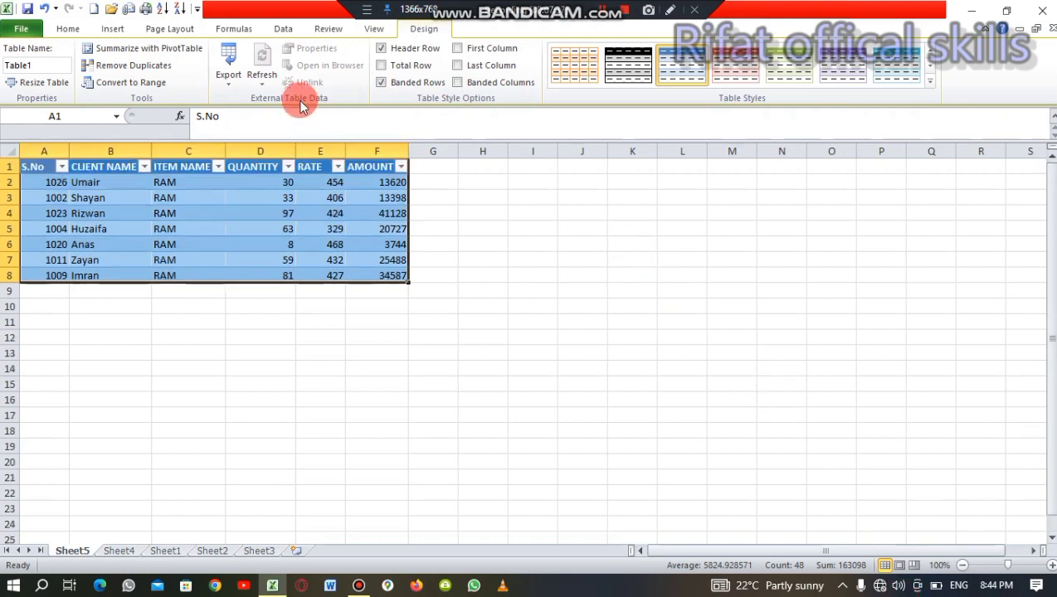
Step: Filter the RAM detail table's CLIENT NAME column to a single client by searching for the client's name
left_click(144, 168)
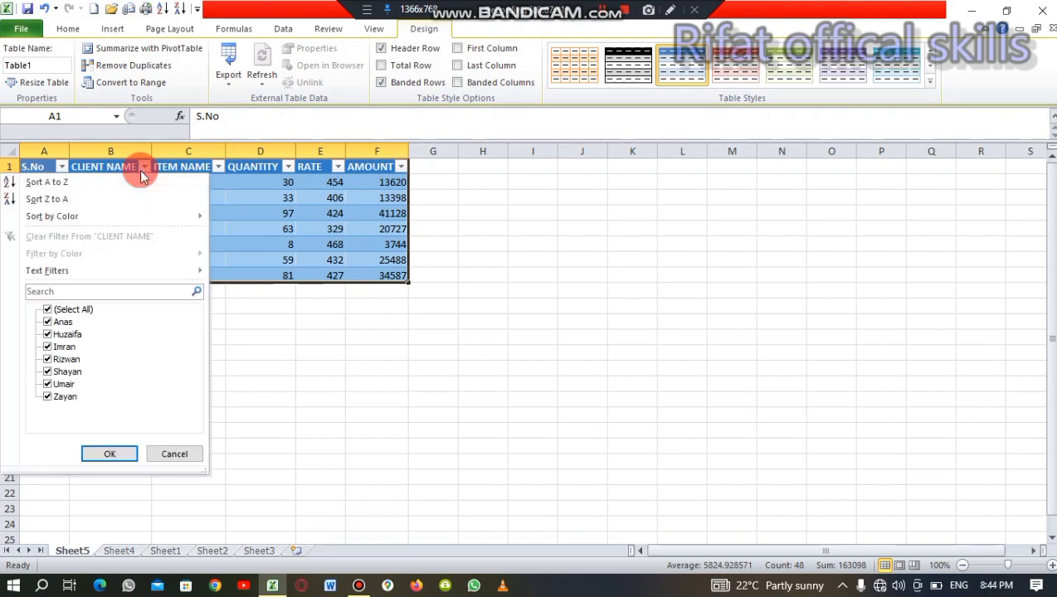
left_click(48, 310)
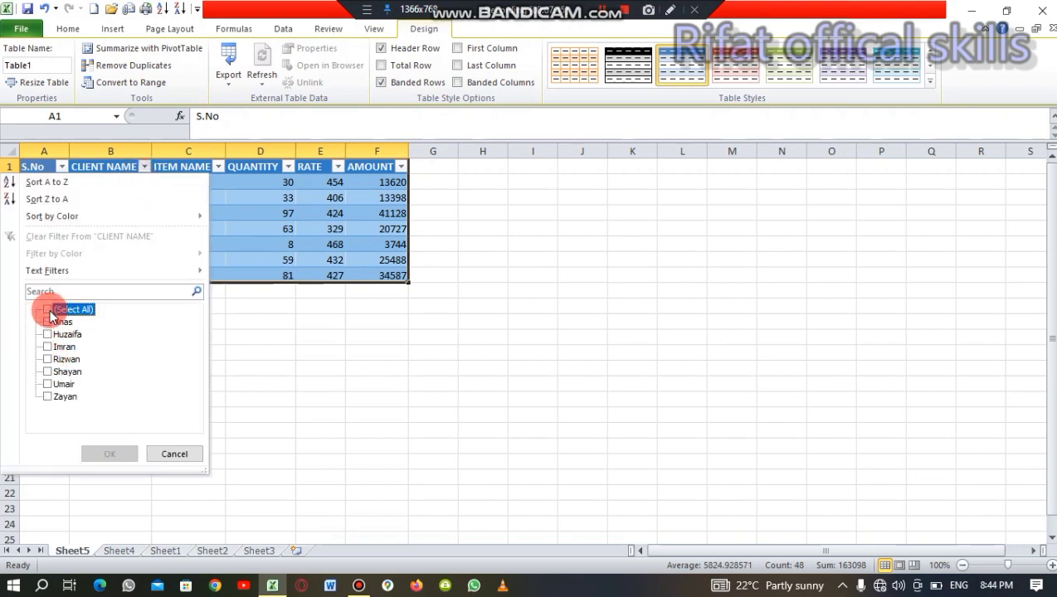
left_click(51, 291)
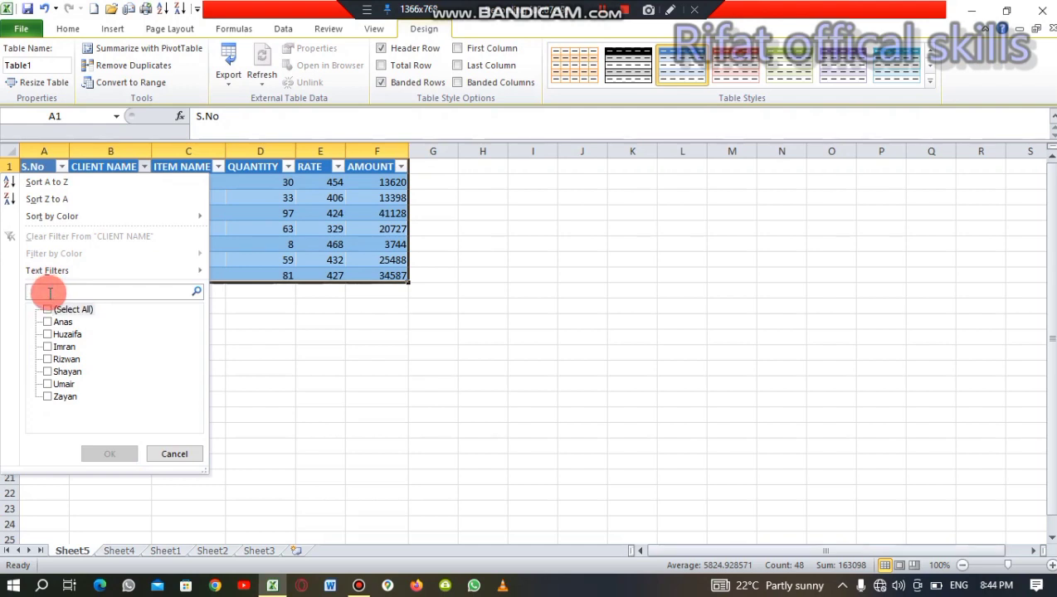
type("d")
key("BackSpace")
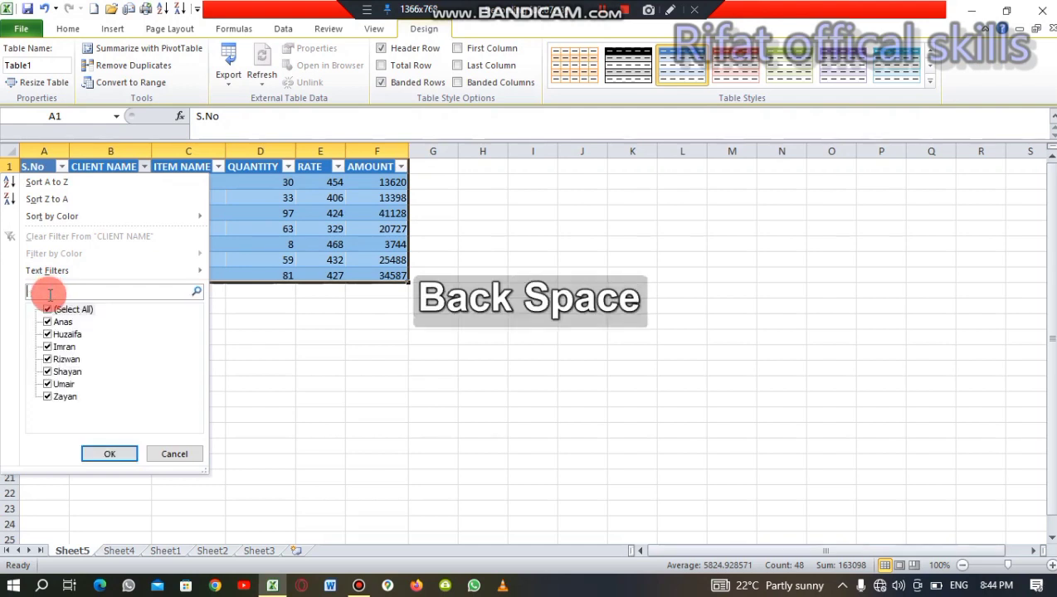
type("\\")
key("BackSpace")
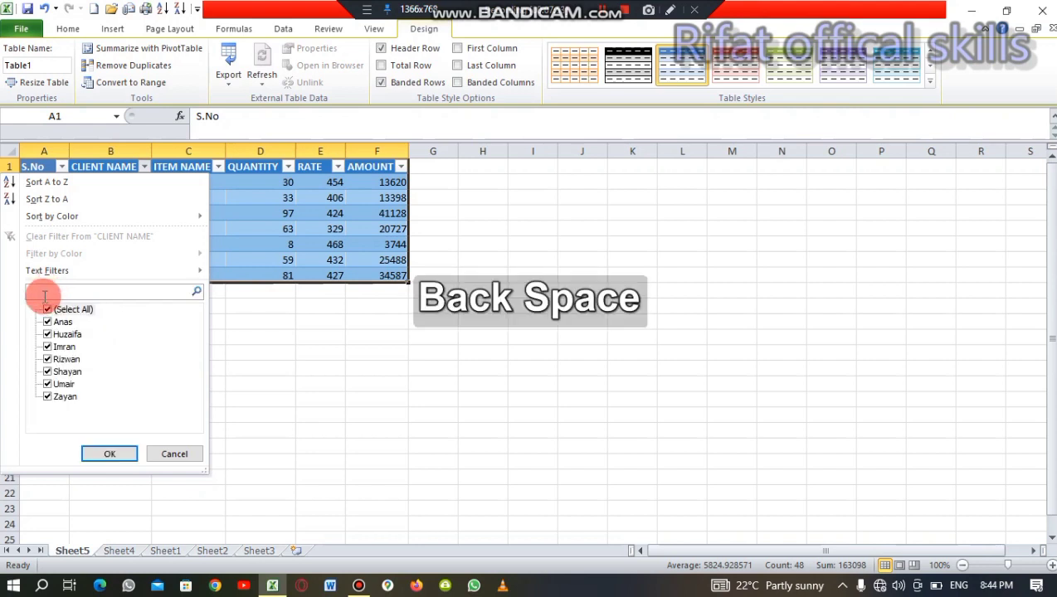
key("BackSpace")
type("z")
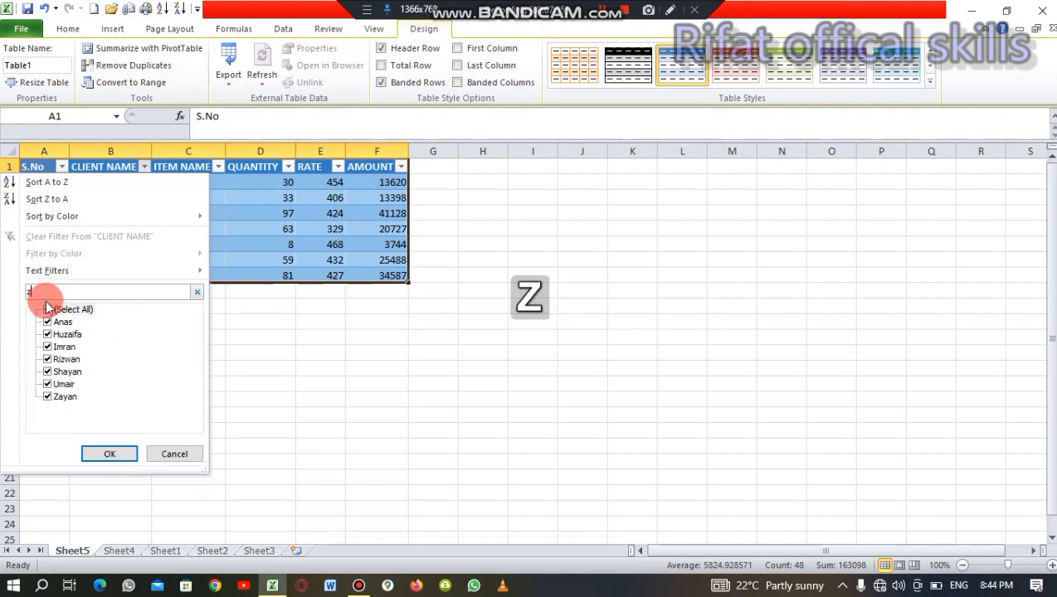
type("aty")
key("BackSpace")
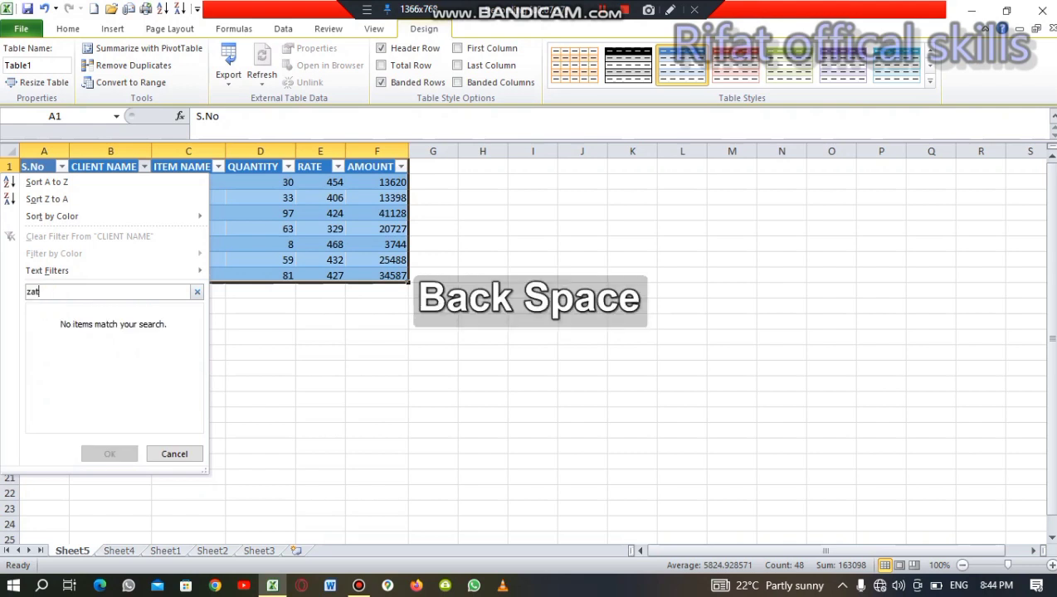
key("BackSpace")
type("ya")
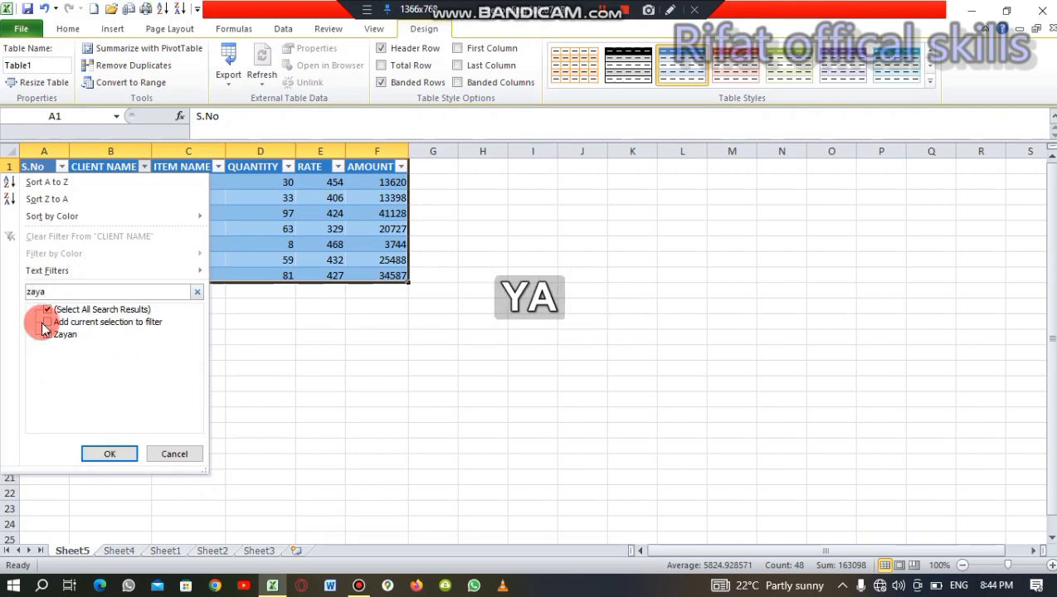
type("n")
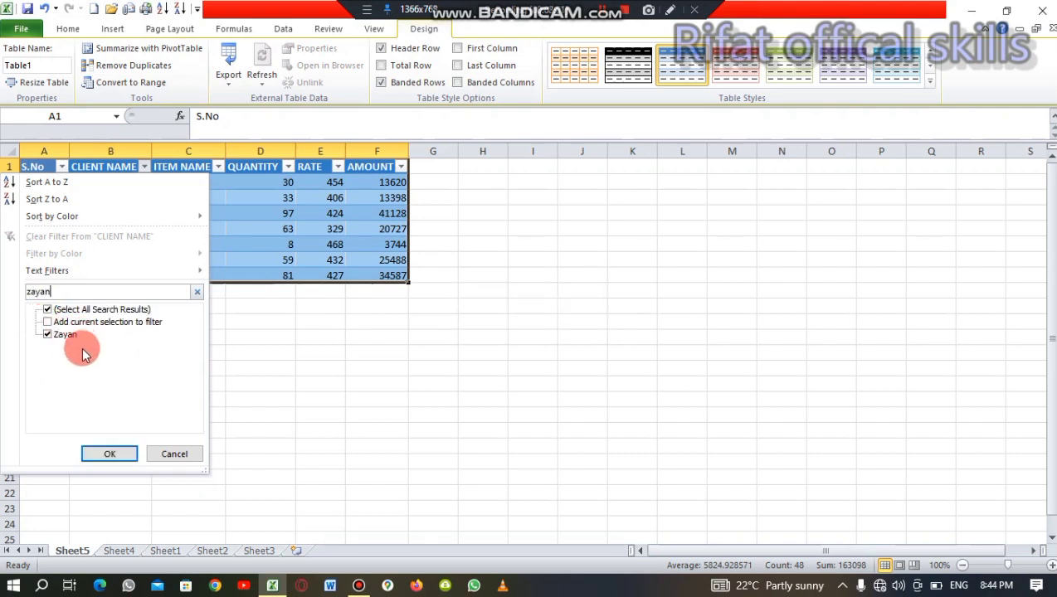
left_click(130, 461)
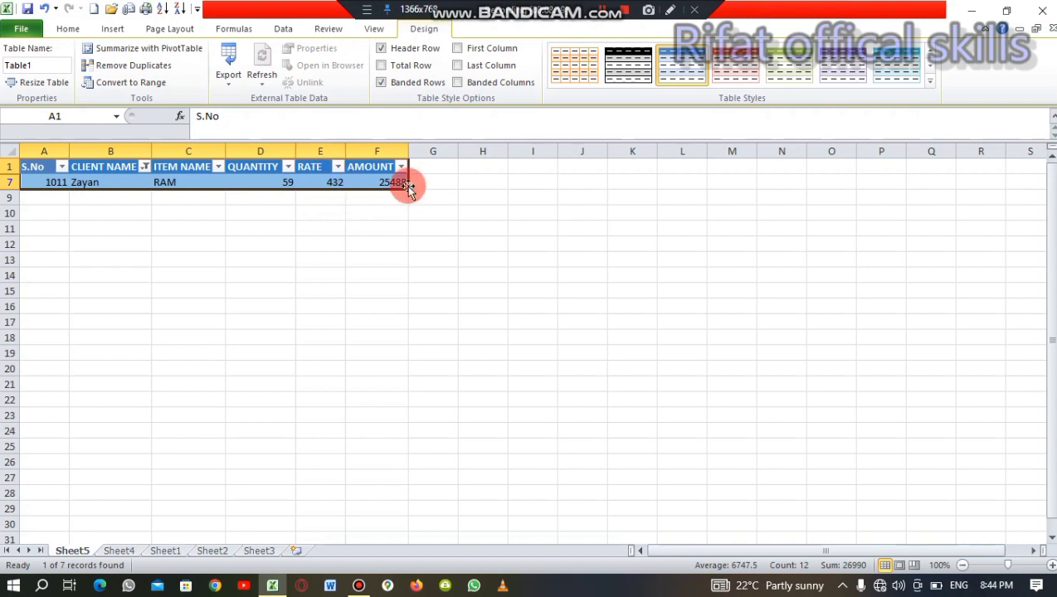
Step: Undo the client filter and the RAM drill-down, permanently deleting the detail sheet
left_click(41, 10)
left_click(41, 11)
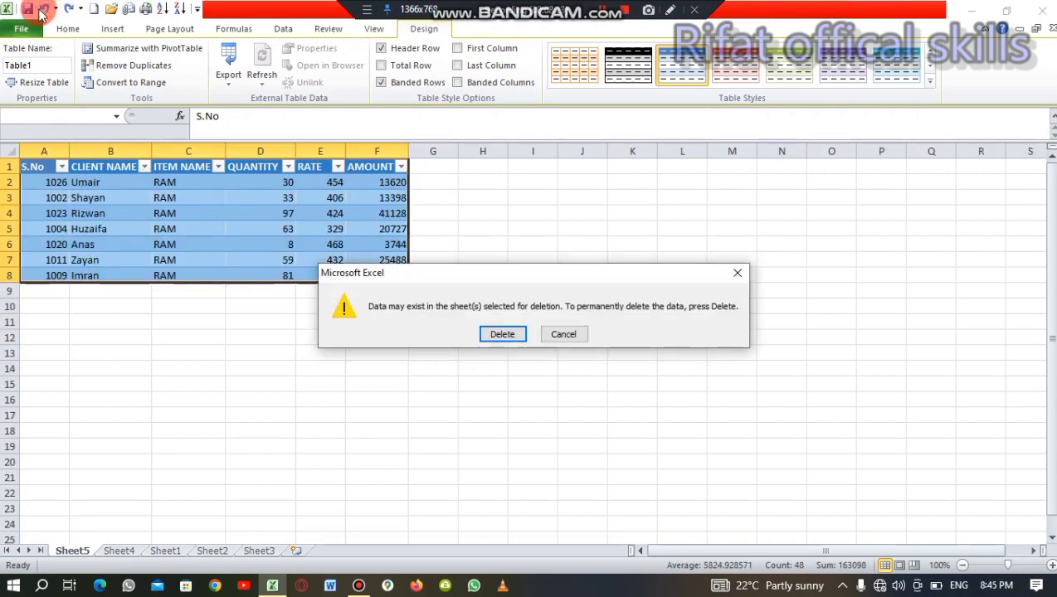
left_click(502, 336)
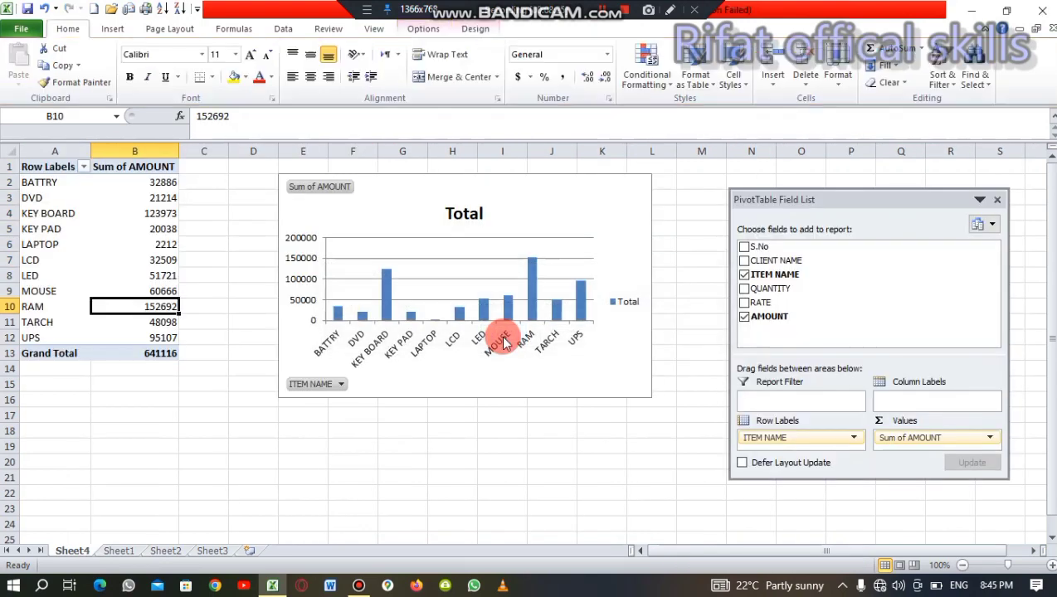
Step: Filter the PivotTable's row labels to show only the DVD, LED and UPS items
left_click(162, 306)
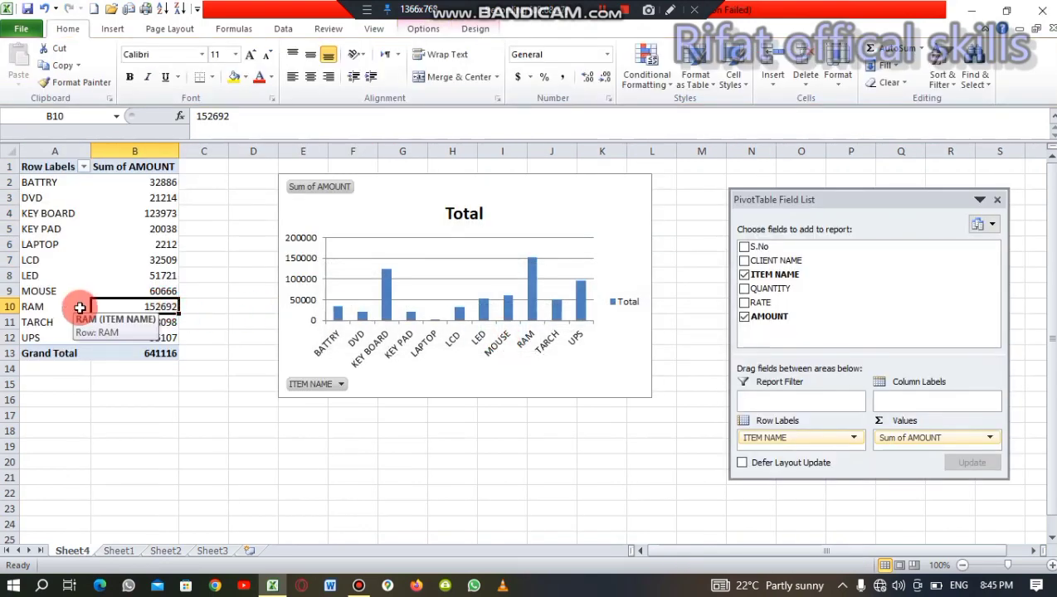
left_click(85, 169)
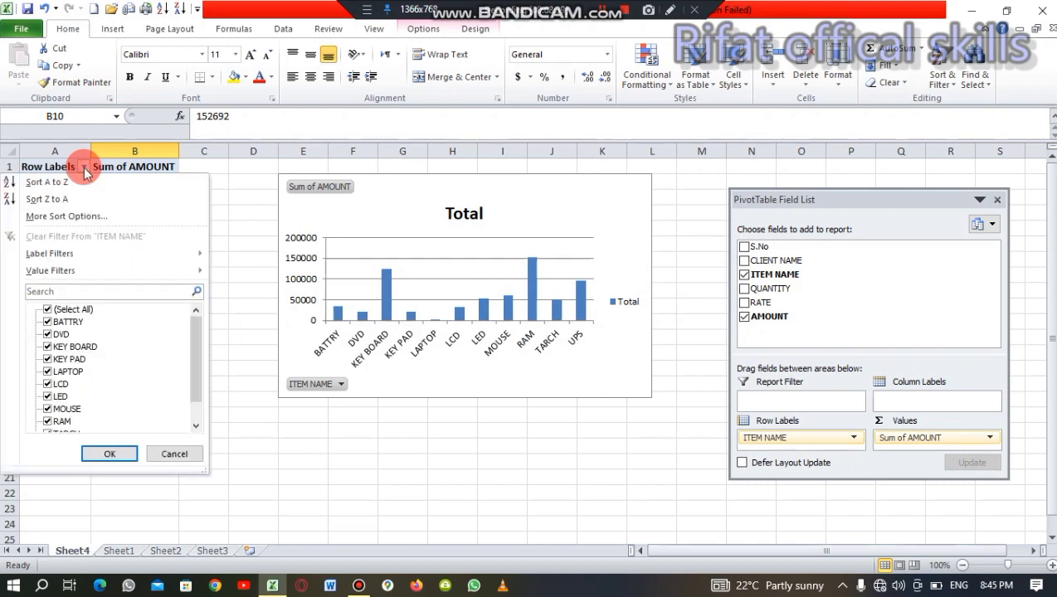
left_click(48, 310)
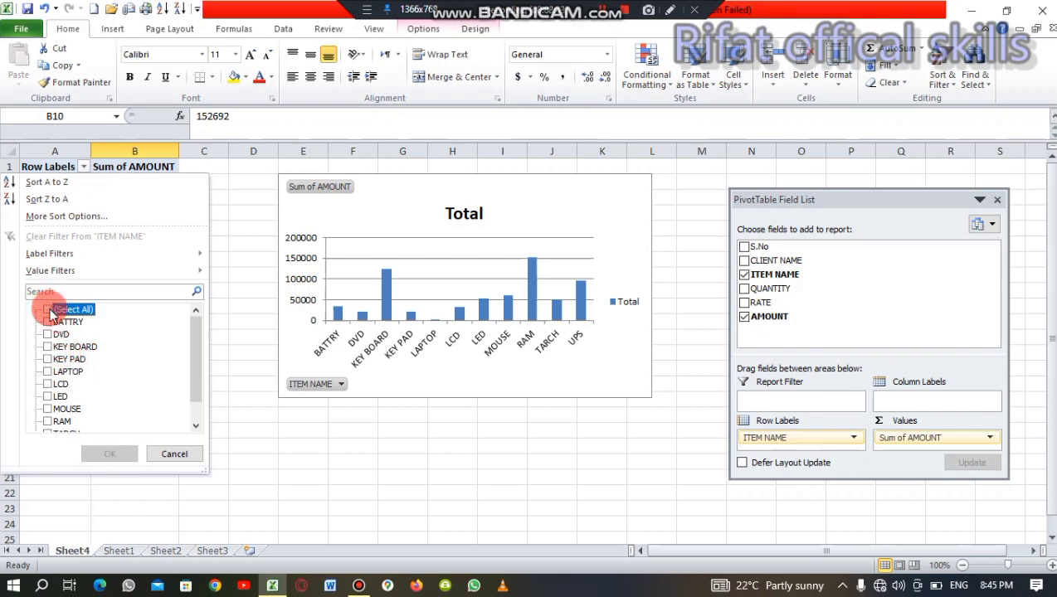
left_click(49, 334)
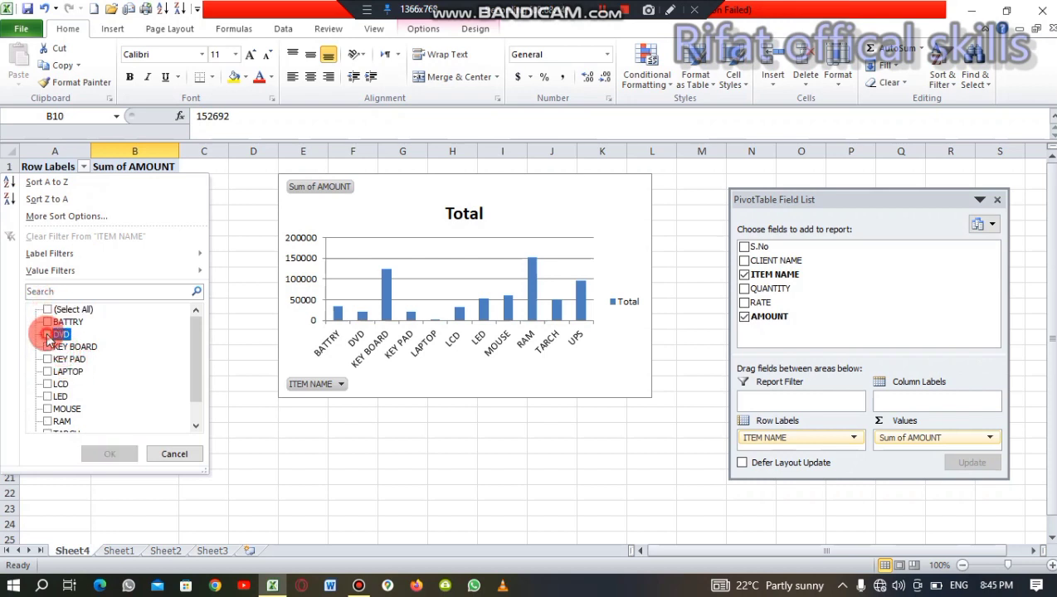
left_click(47, 396)
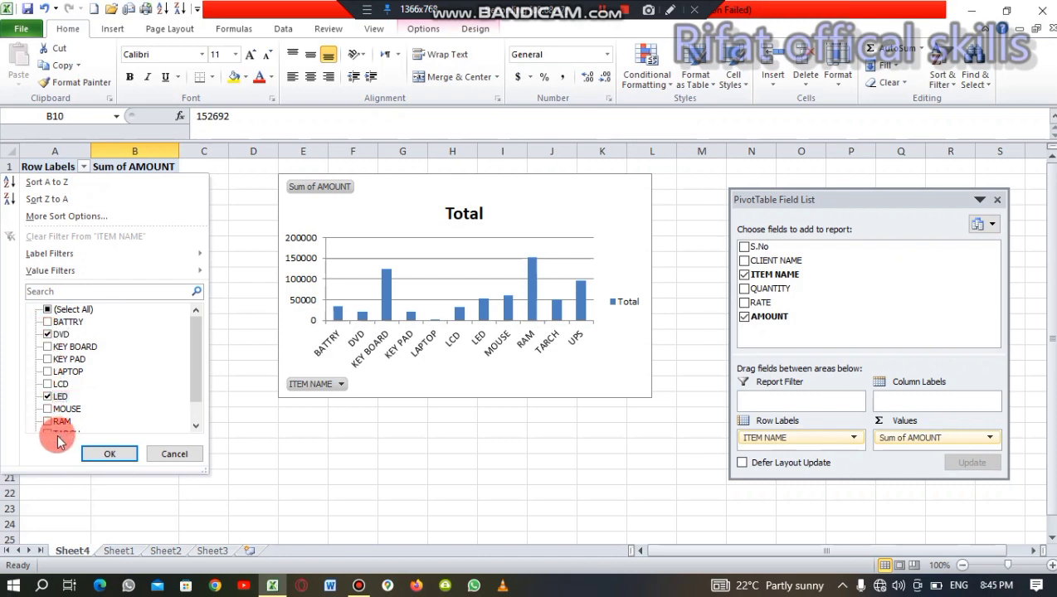
scroll(196, 376, "down", 2)
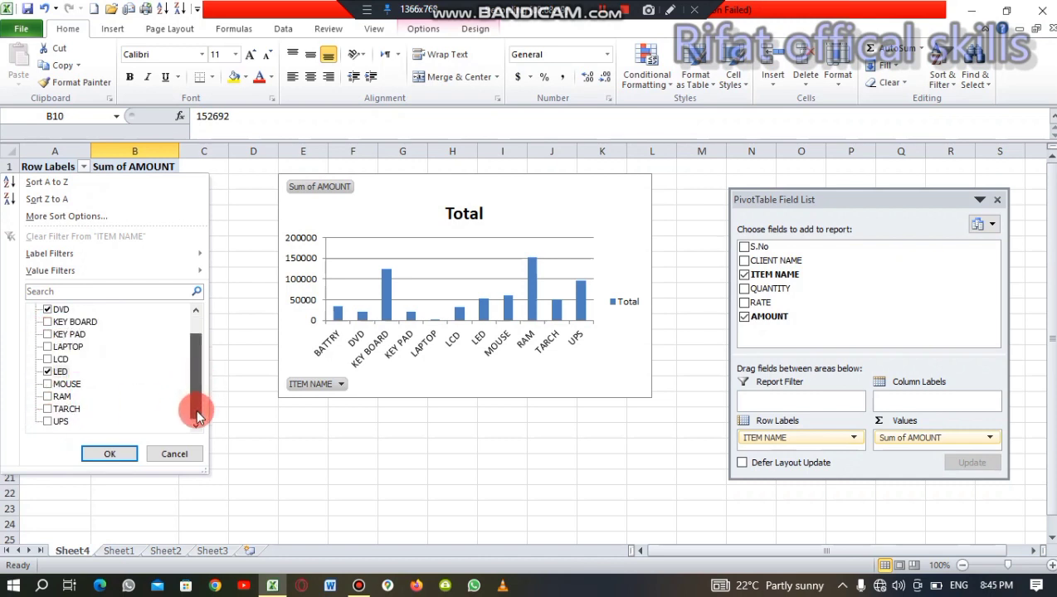
left_click(47, 423)
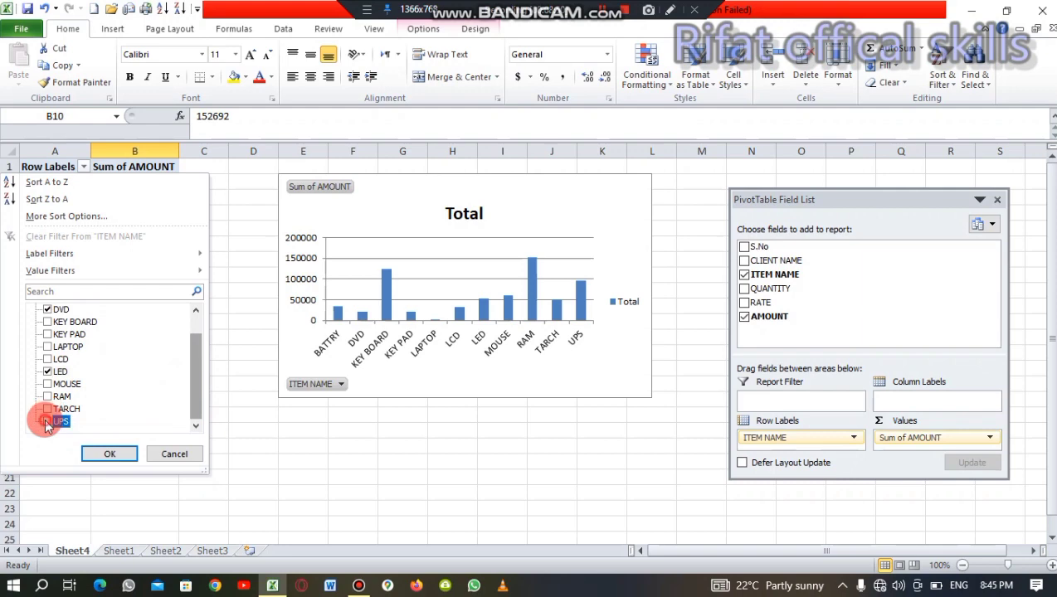
left_click(125, 457)
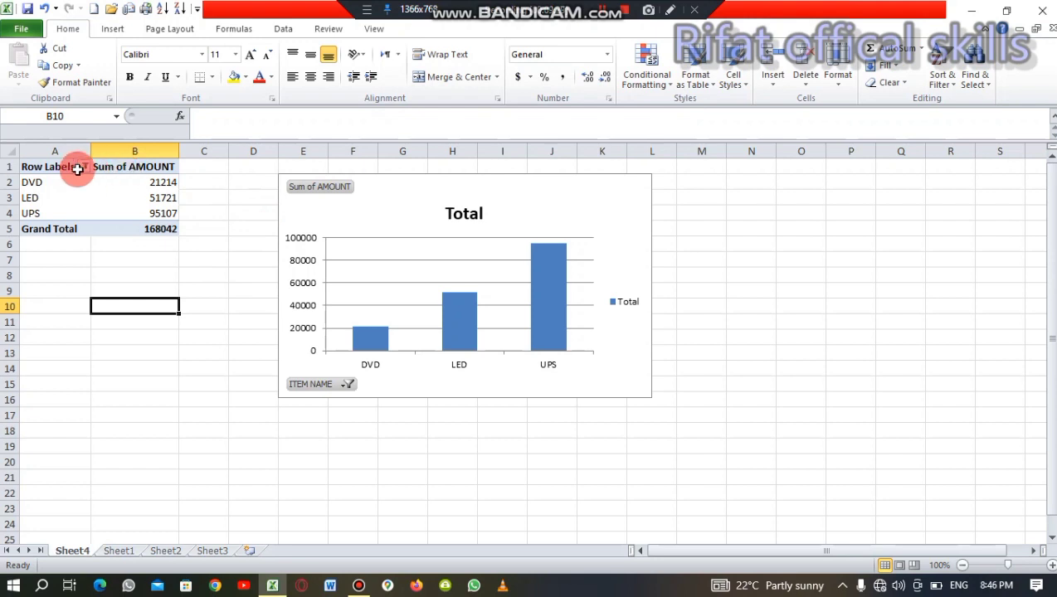
Step: Drill down into the UPS total's source records and undo it, permanently deleting the detail sheet
double_click(167, 214)
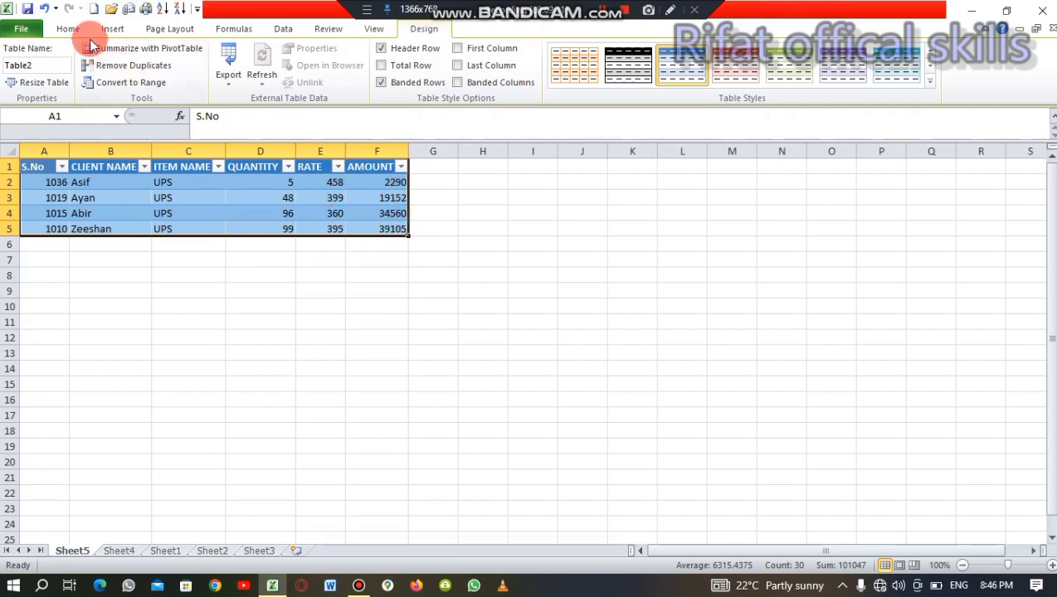
left_click(44, 15)
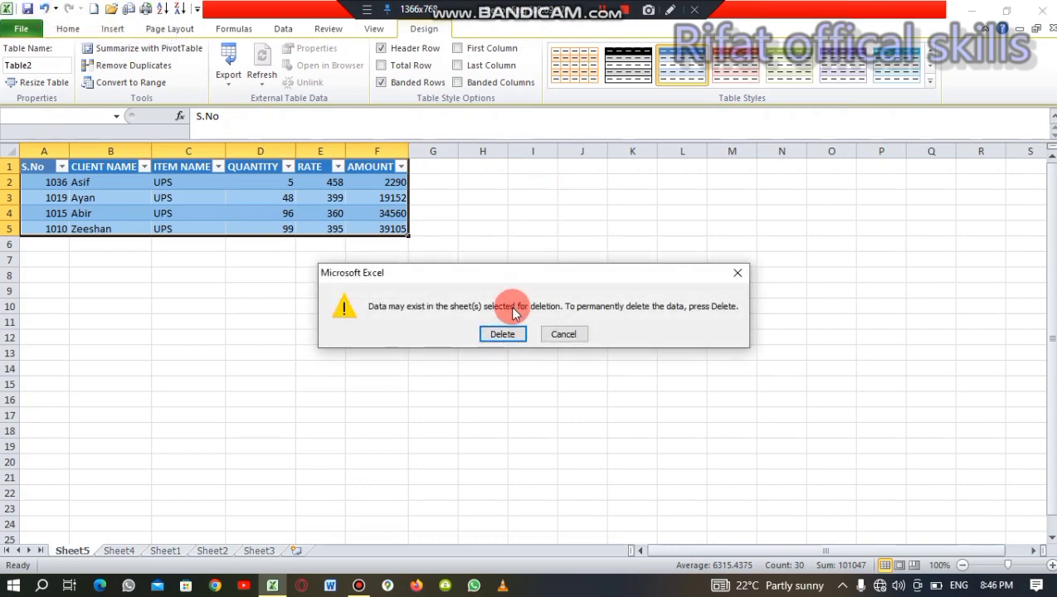
left_click(502, 334)
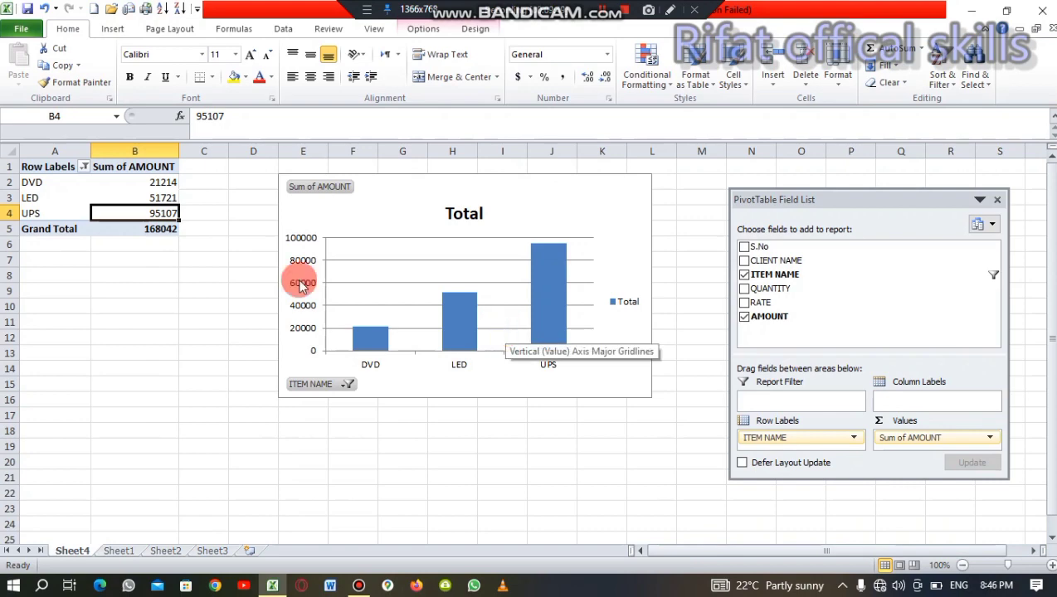
Step: Drill down into the DVD total's source records and undo it, permanently deleting the detail sheet
left_click(149, 179)
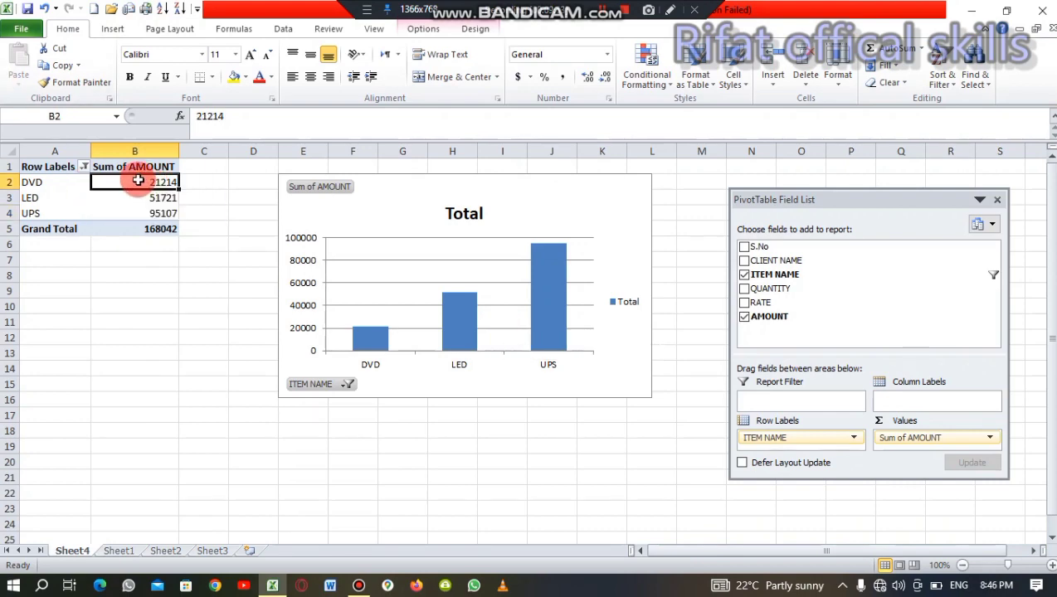
double_click(138, 180)
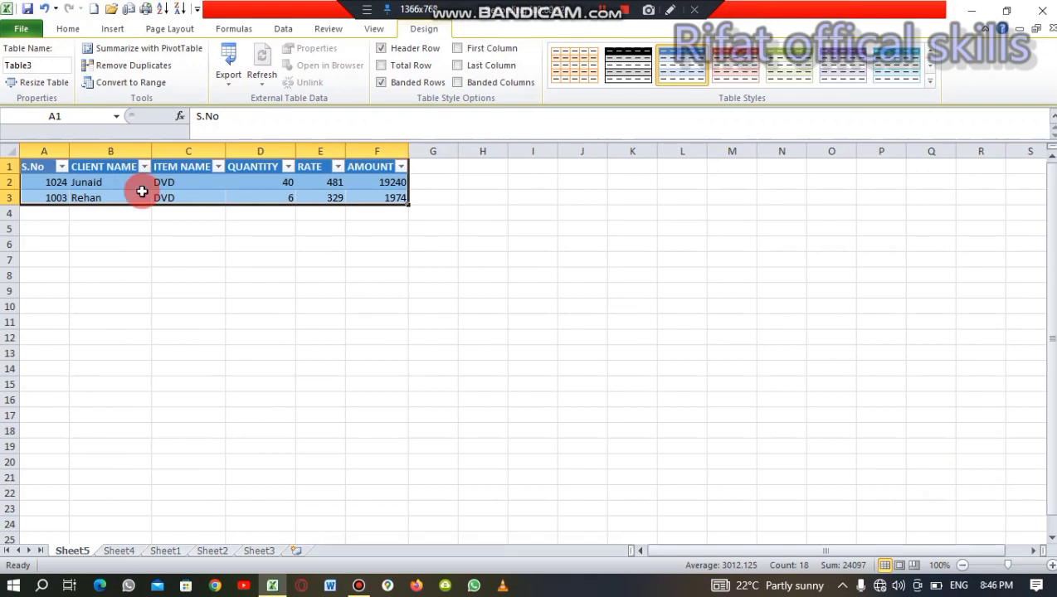
left_click(48, 10)
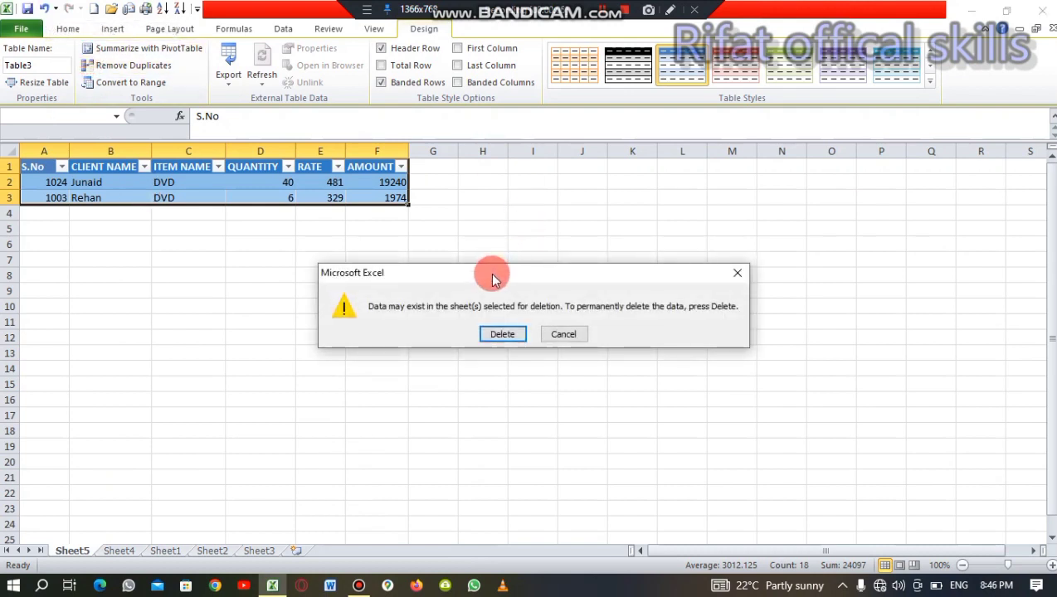
left_click(499, 332)
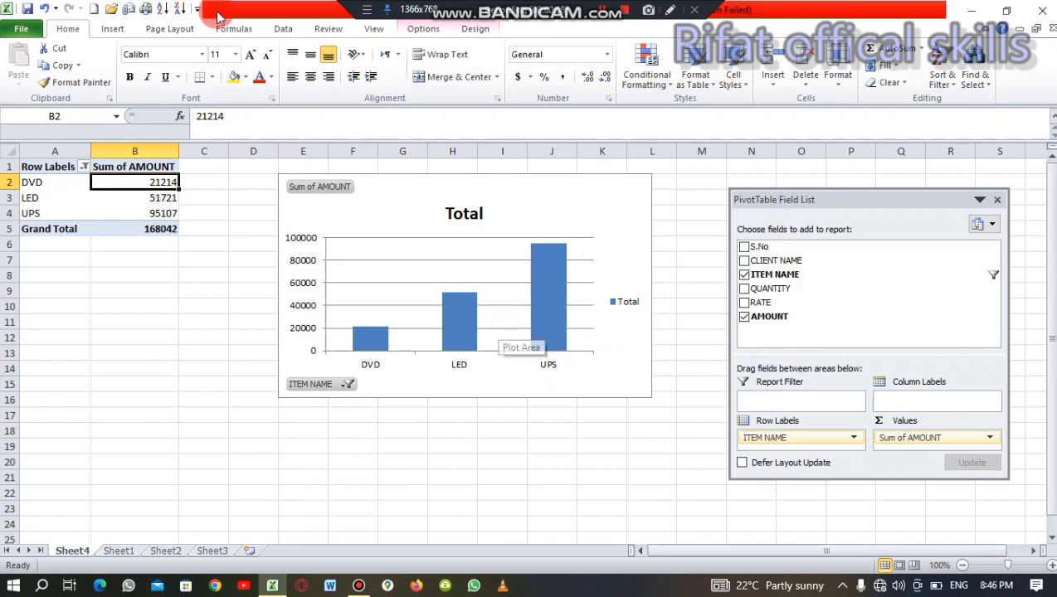
left_click(49, 10)
left_click(68, 29)
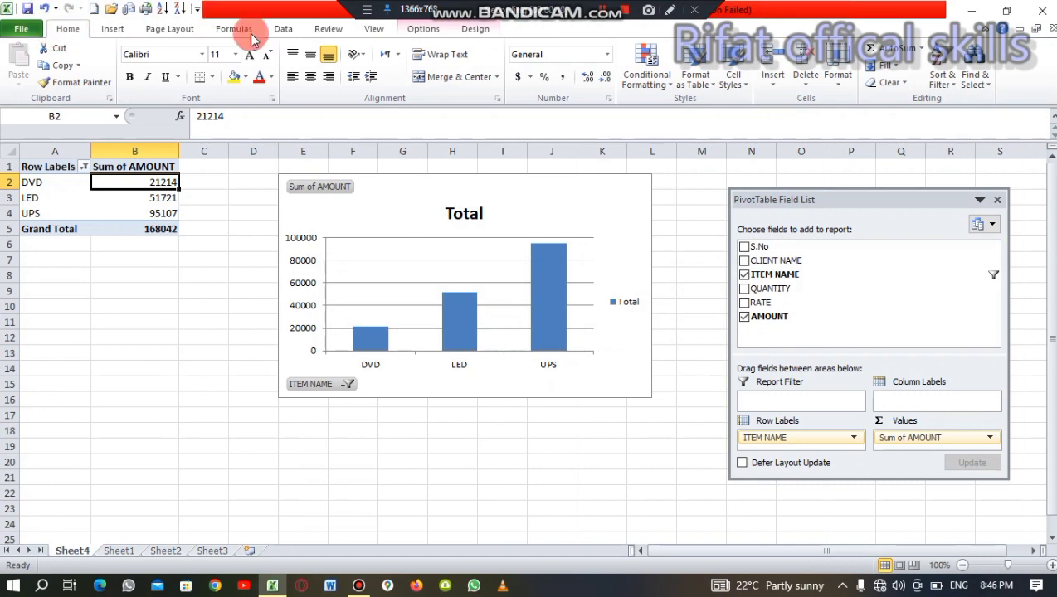
Step: Add the CLIENT NAME, S.No, RATE and QUANTITY fields to the PivotTable report
left_click(749, 260)
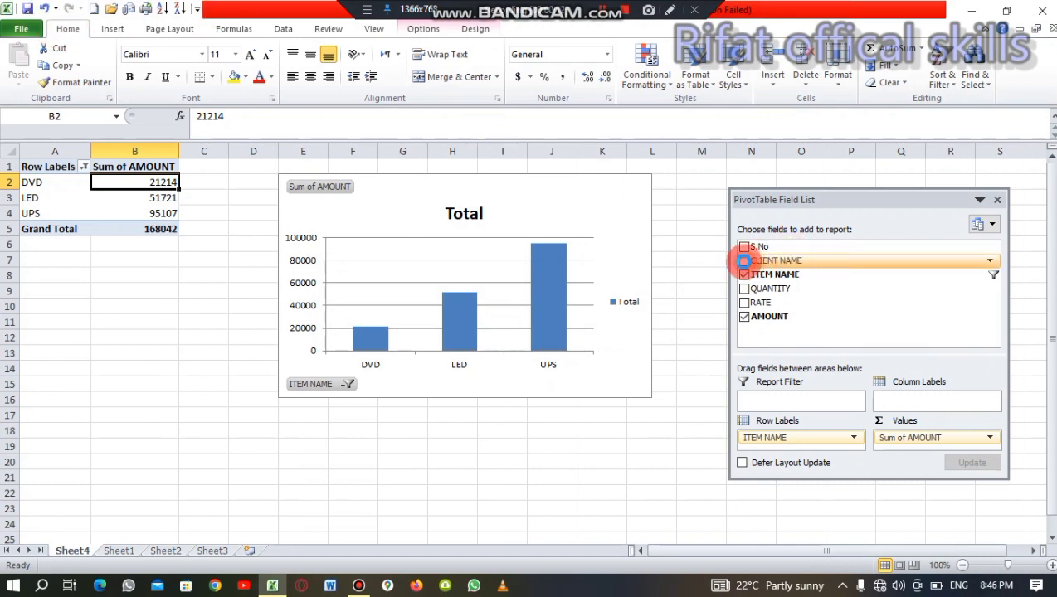
left_click(744, 247)
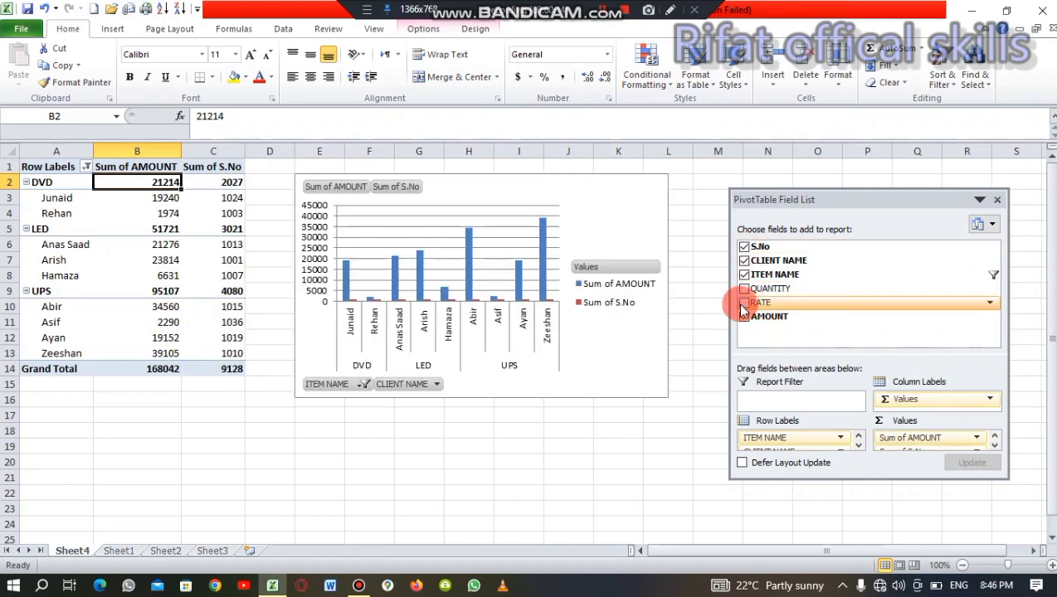
left_click(745, 303)
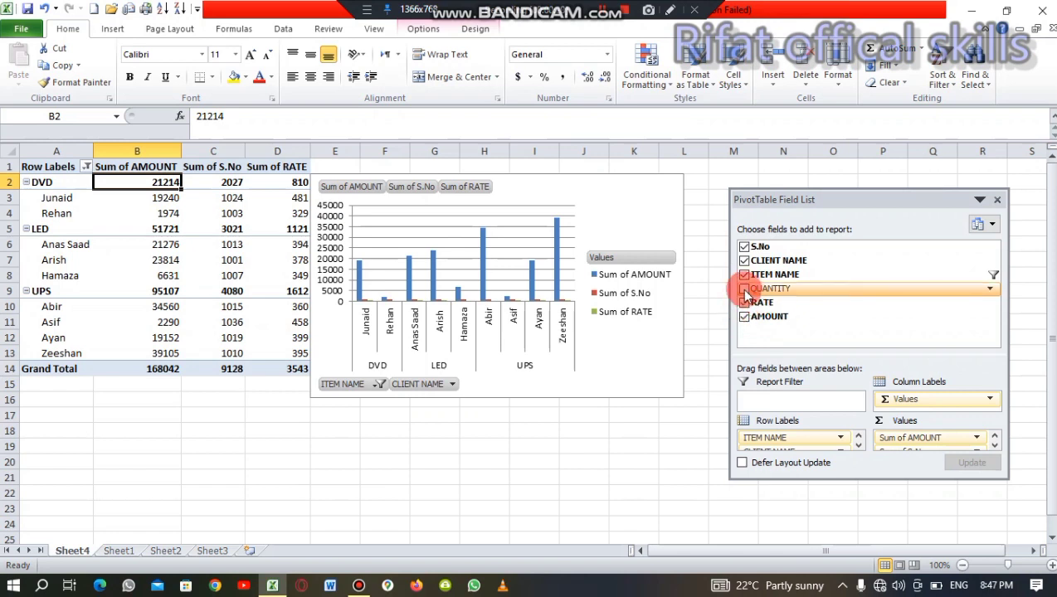
left_click(744, 289)
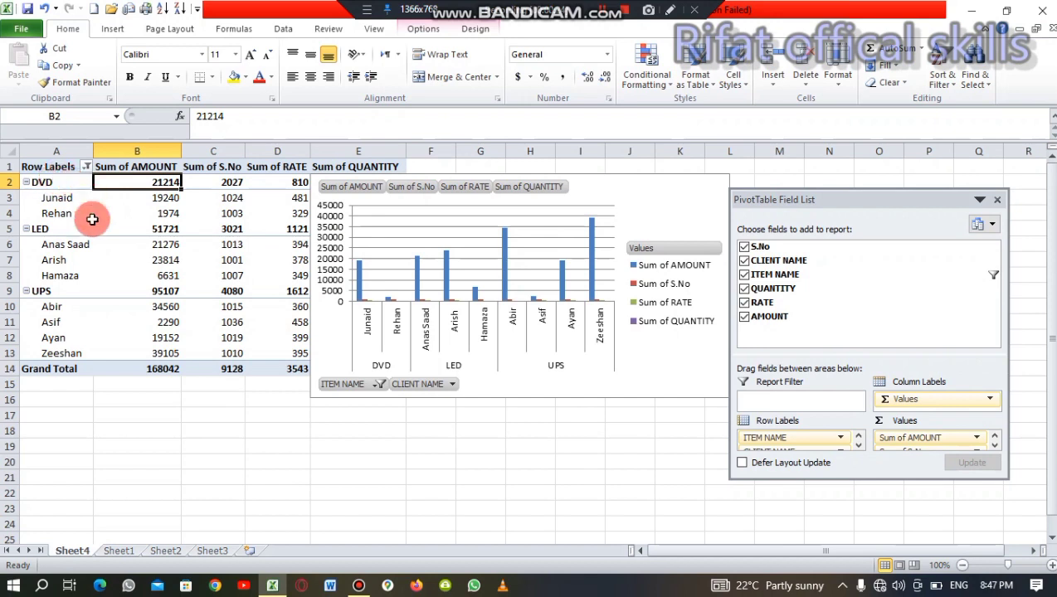
Step: Reset the ITEM NAME row label filter to show all items
left_click(86, 166)
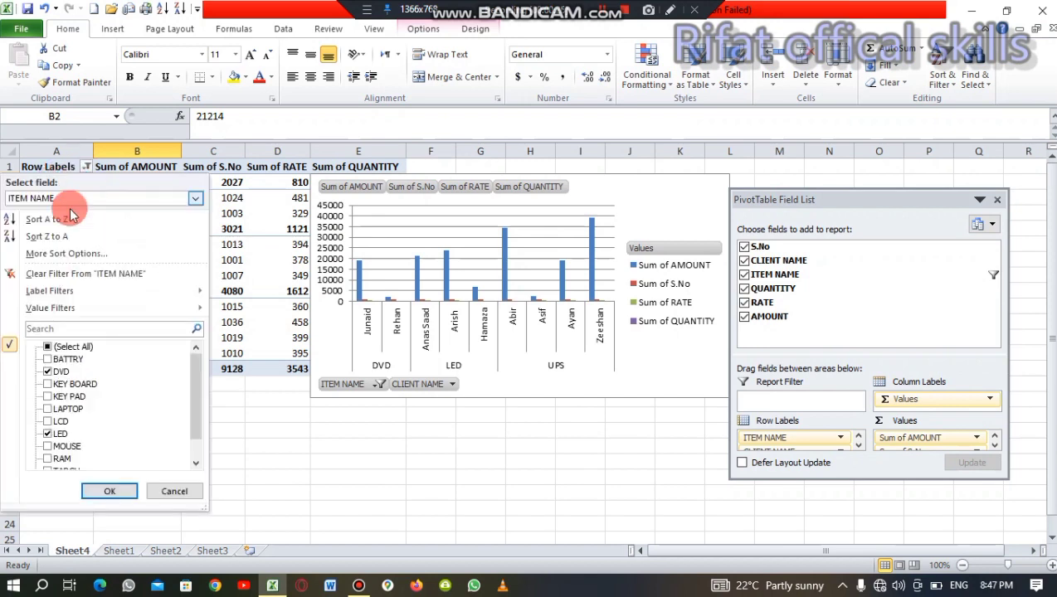
left_click(48, 347)
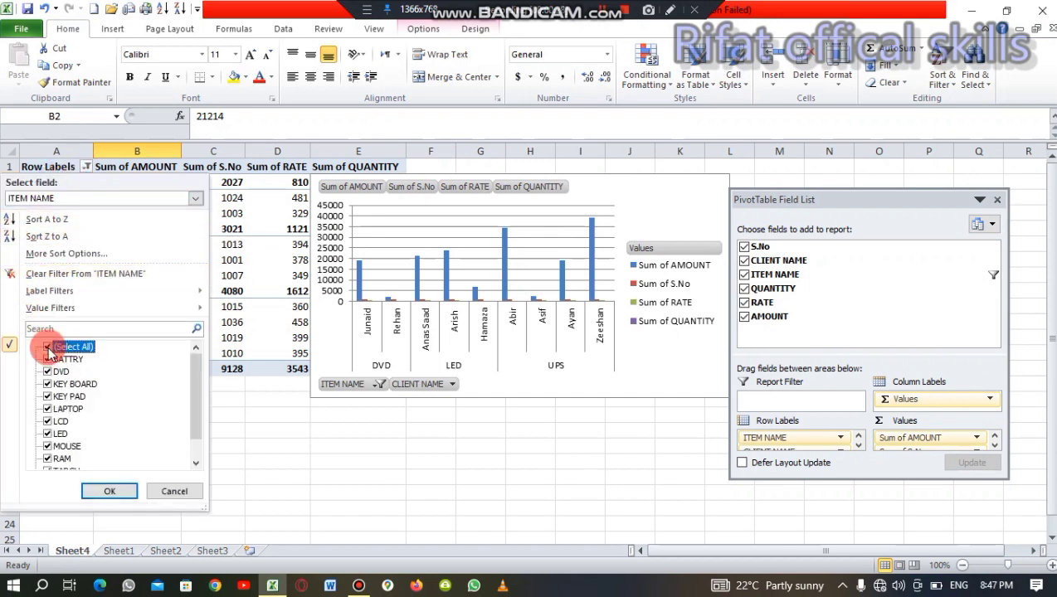
left_click(110, 491)
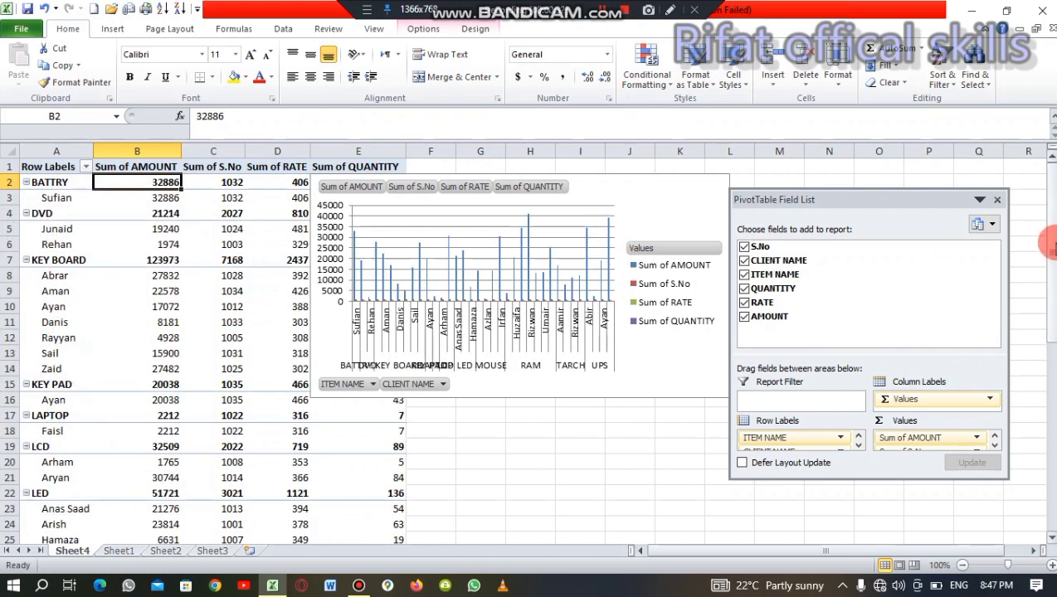
Step: Examine the expanded PivotTable's client rows and item subtotals down to the Grand Total row
left_click_drag(1052, 244, 1050, 465)
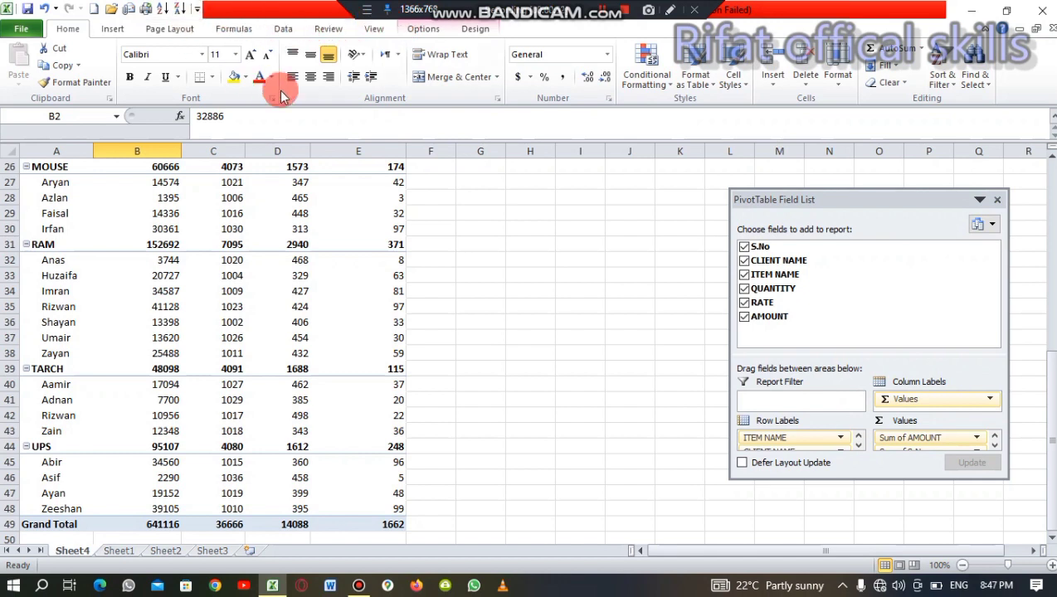
left_click(475, 29)
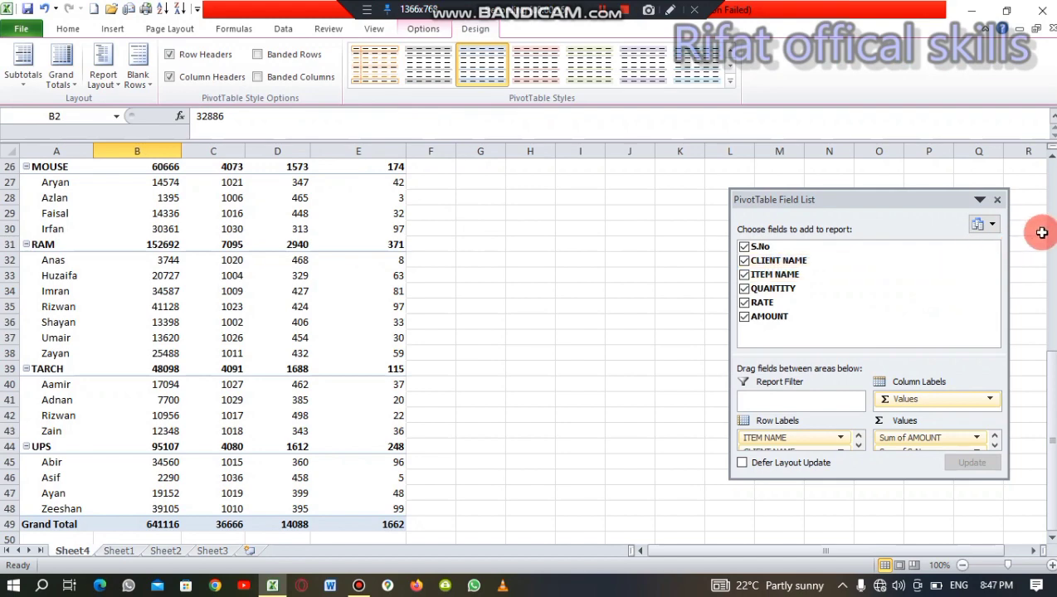
left_click(1052, 237)
left_click_drag(1052, 237, 1052, 238)
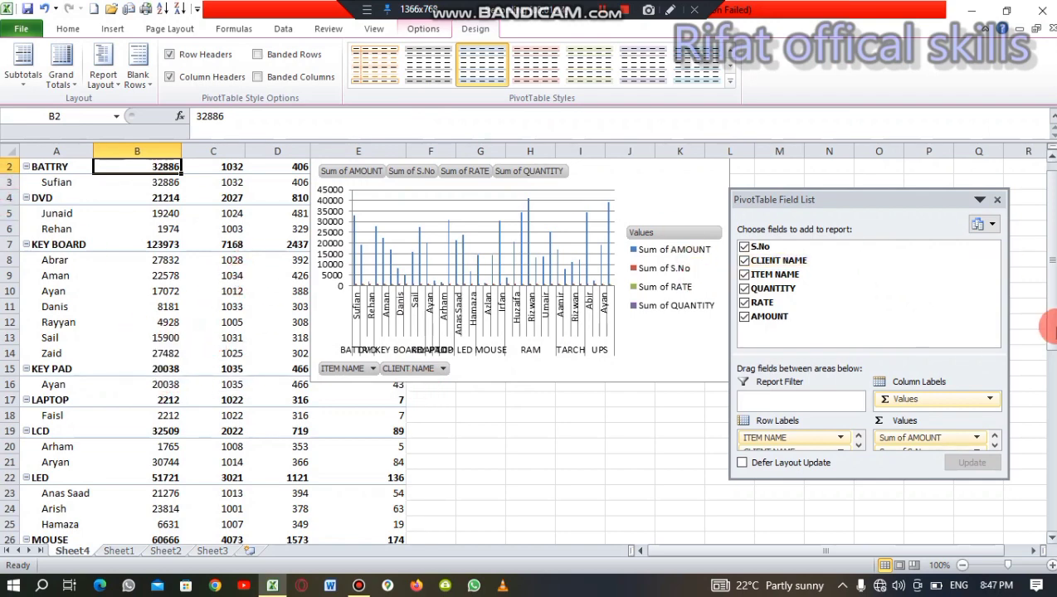
left_click_drag(1052, 323, 1052, 328)
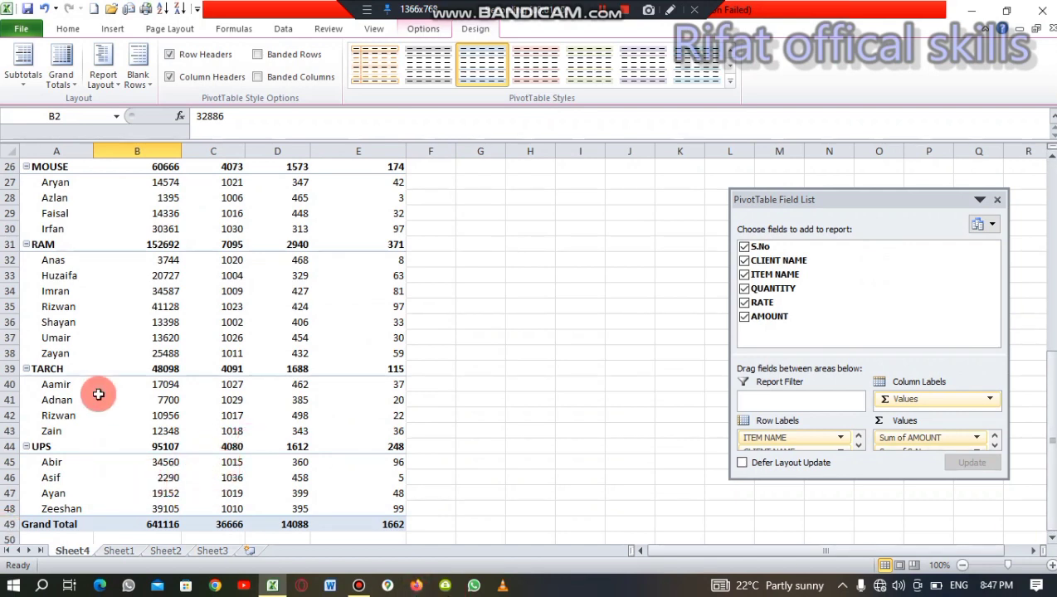
mouse_move(238, 499)
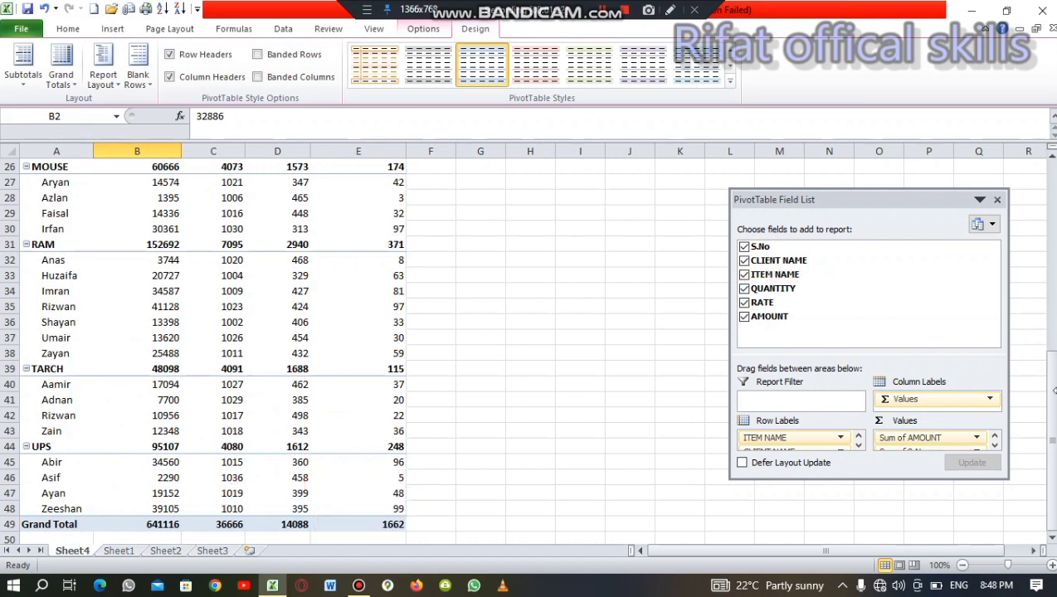
left_click_drag(1053, 400, 1023, 170)
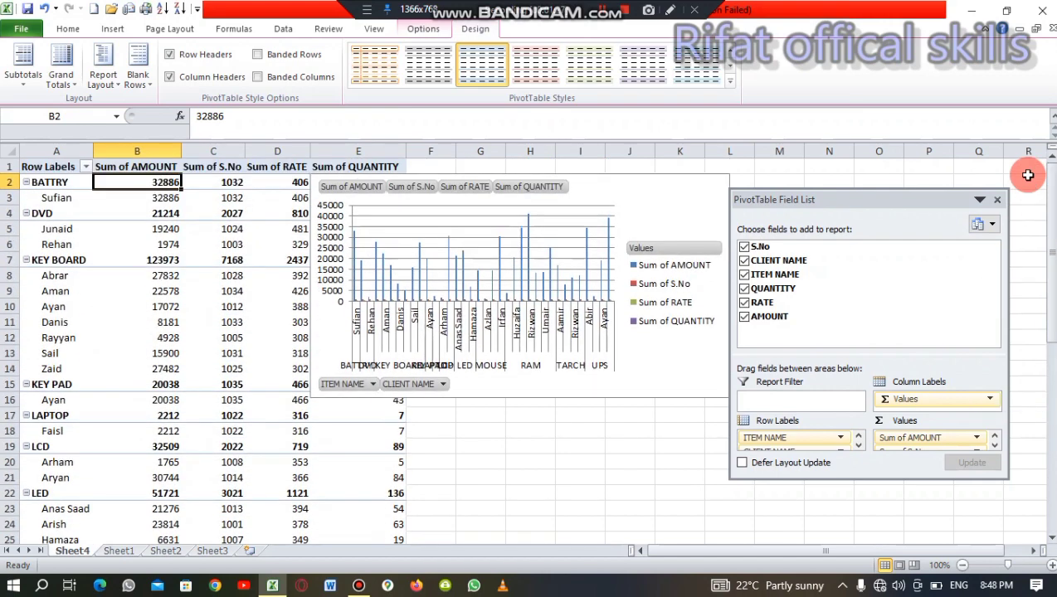
Step: Filter the PivotChart's CLIENT NAME field to a single client by searching for the client's name
left_click(441, 384)
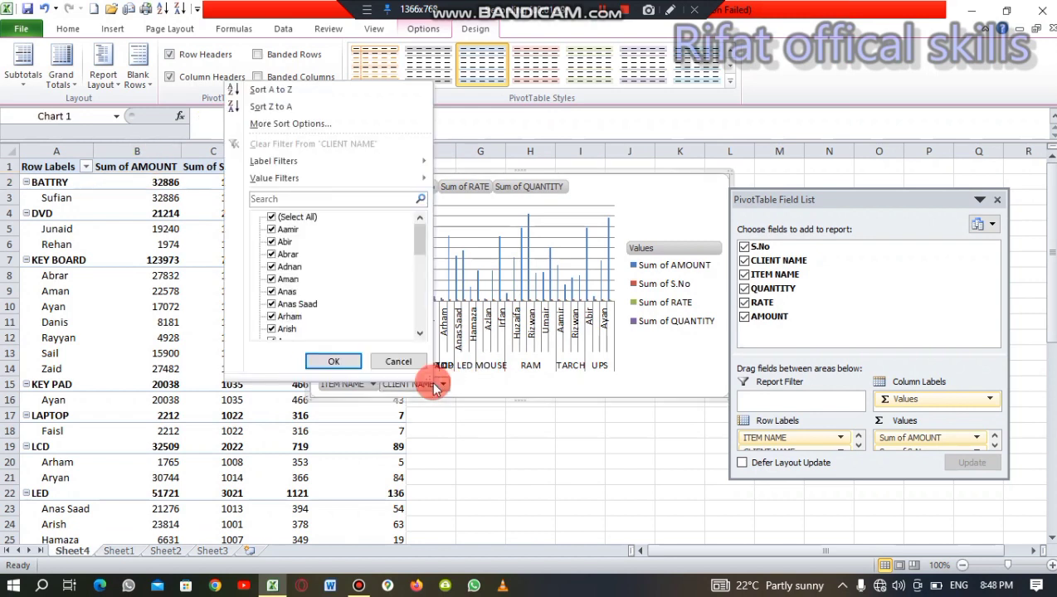
left_click(276, 219)
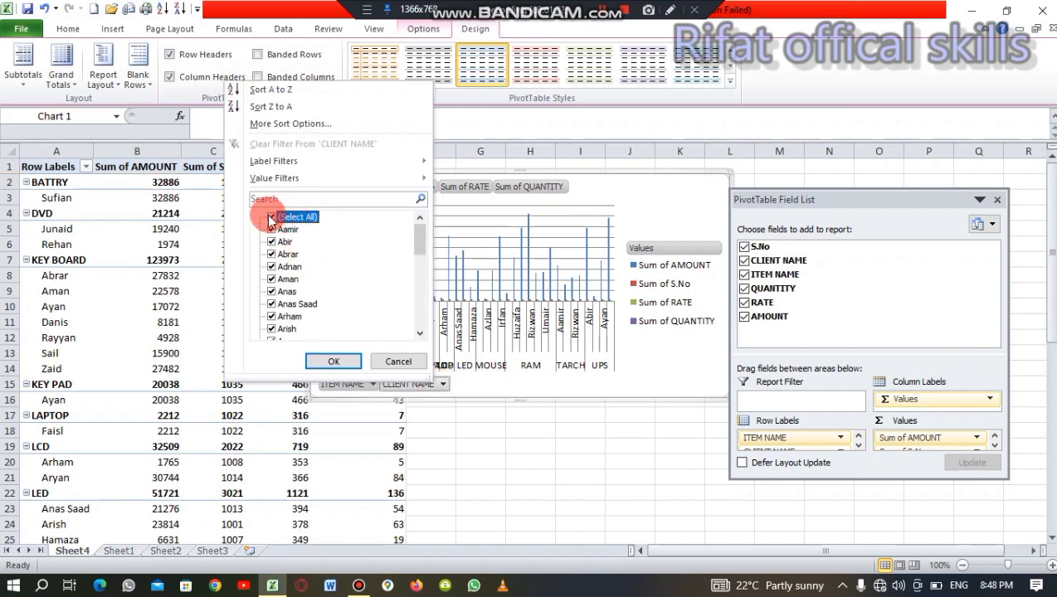
left_click(283, 200)
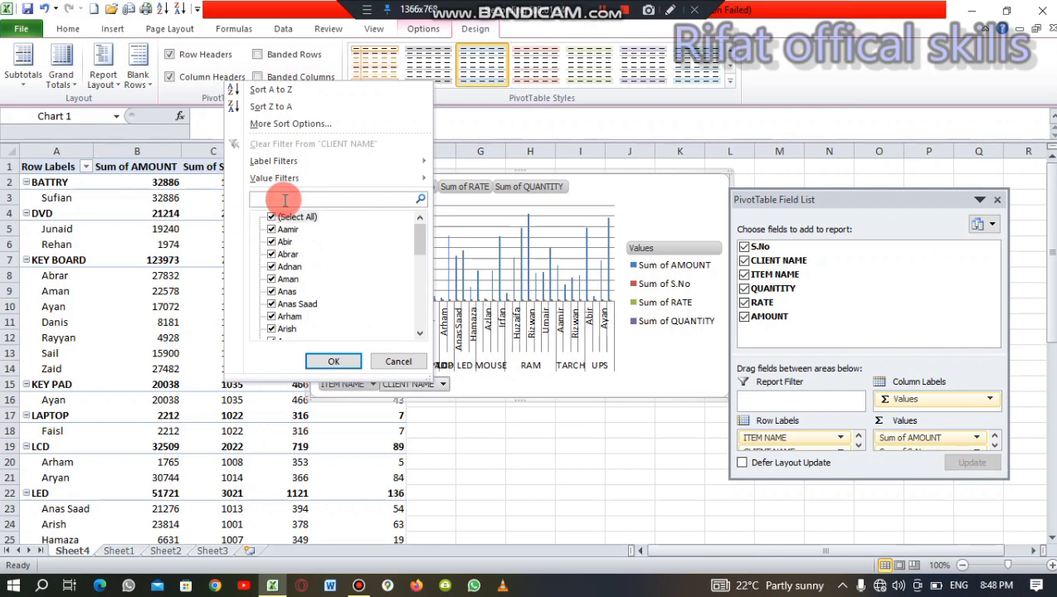
type("Ayab")
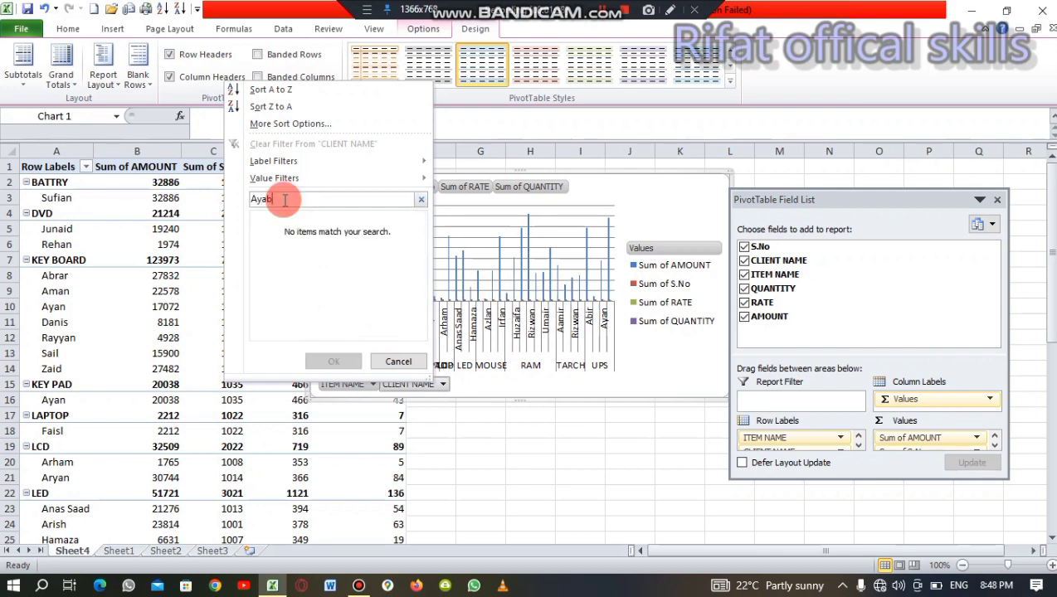
key("BackSpace")
type("n")
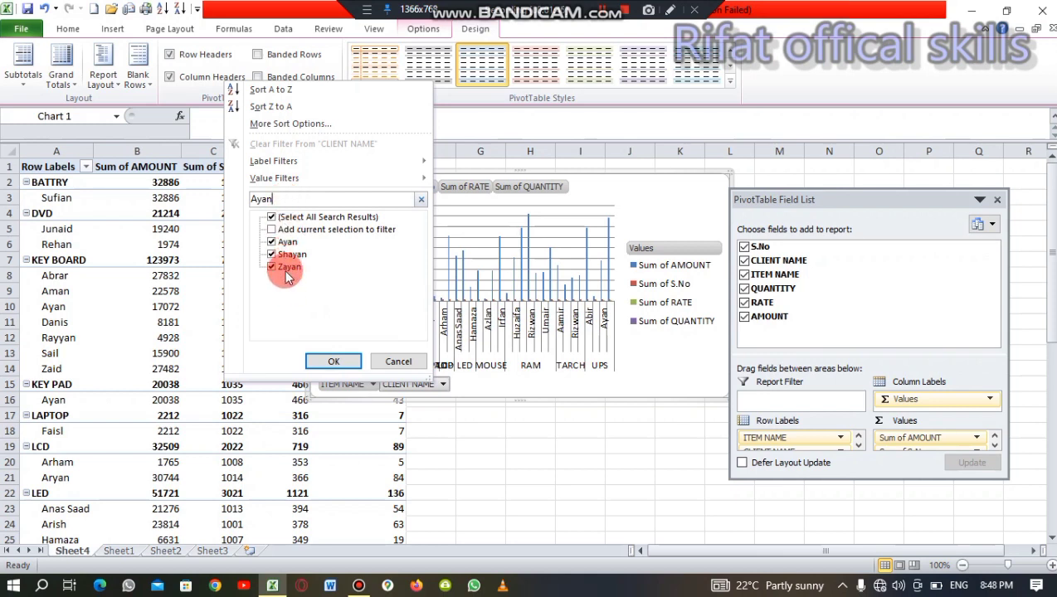
left_click(270, 217)
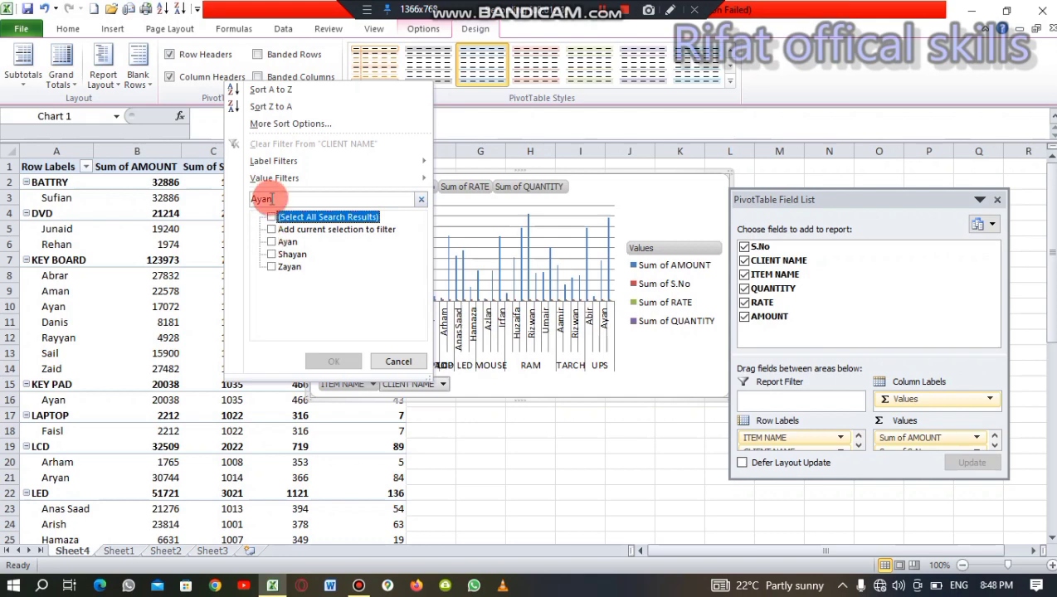
left_click(272, 243)
left_click(333, 362)
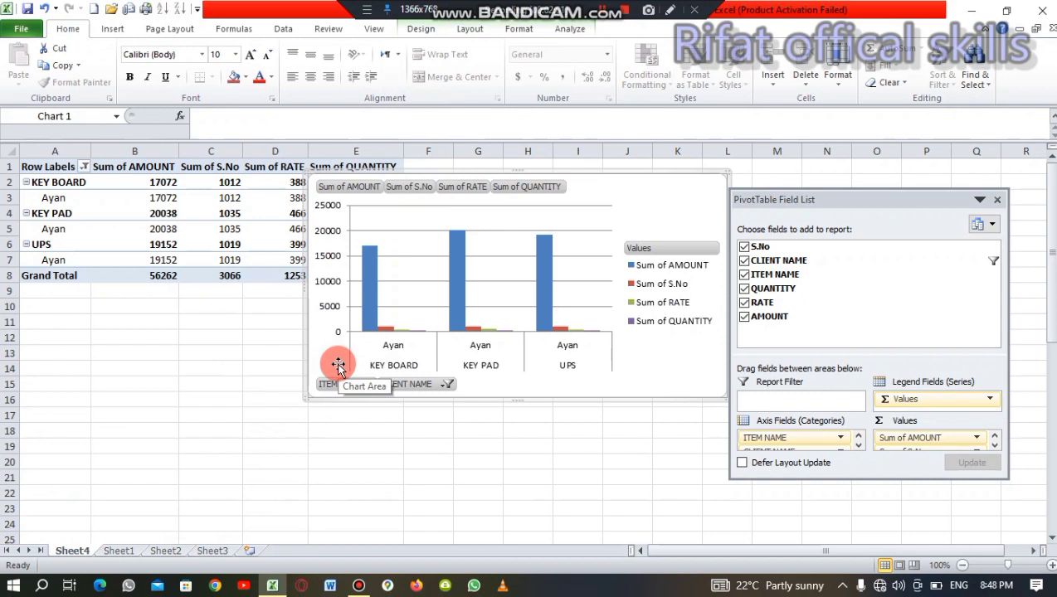
Step: Move the PivotChart below the PivotTable to uncover its columns, and bring it back up over the table's value columns
left_click_drag(337, 365, 538, 310)
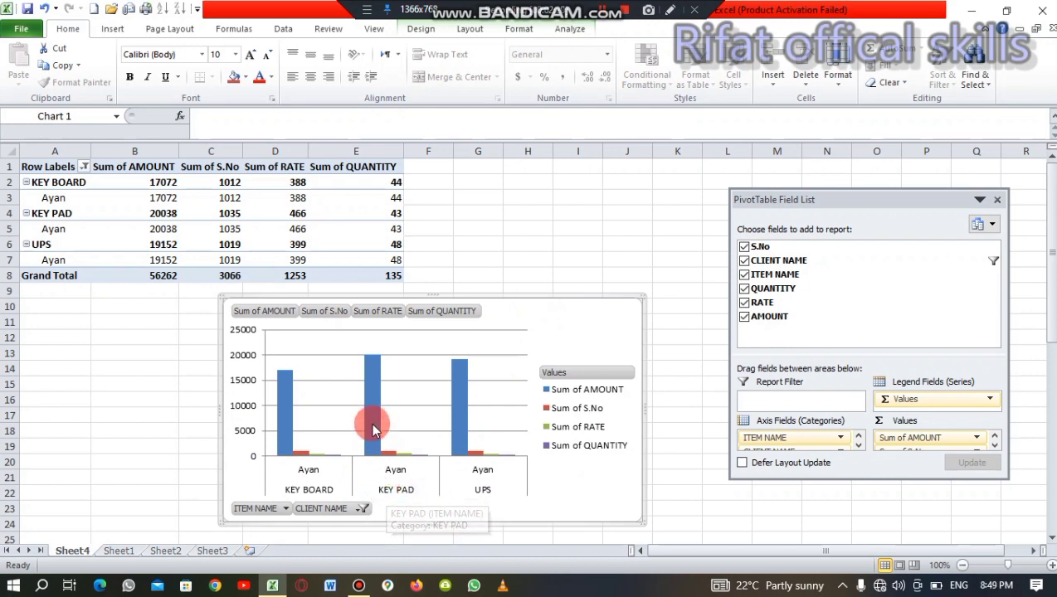
mouse_move(373, 423)
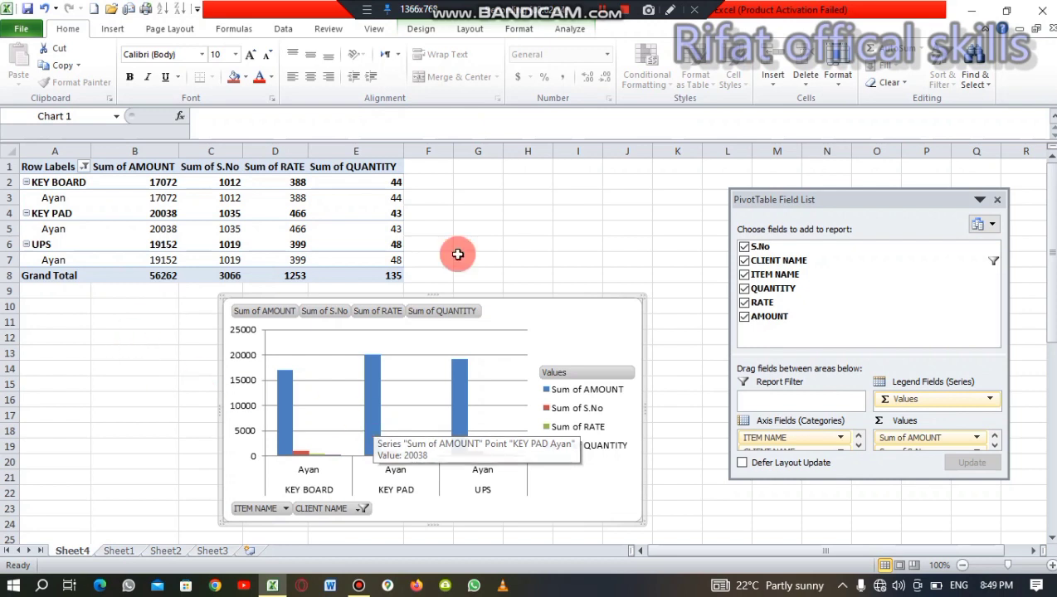
left_click_drag(517, 305, 528, 341)
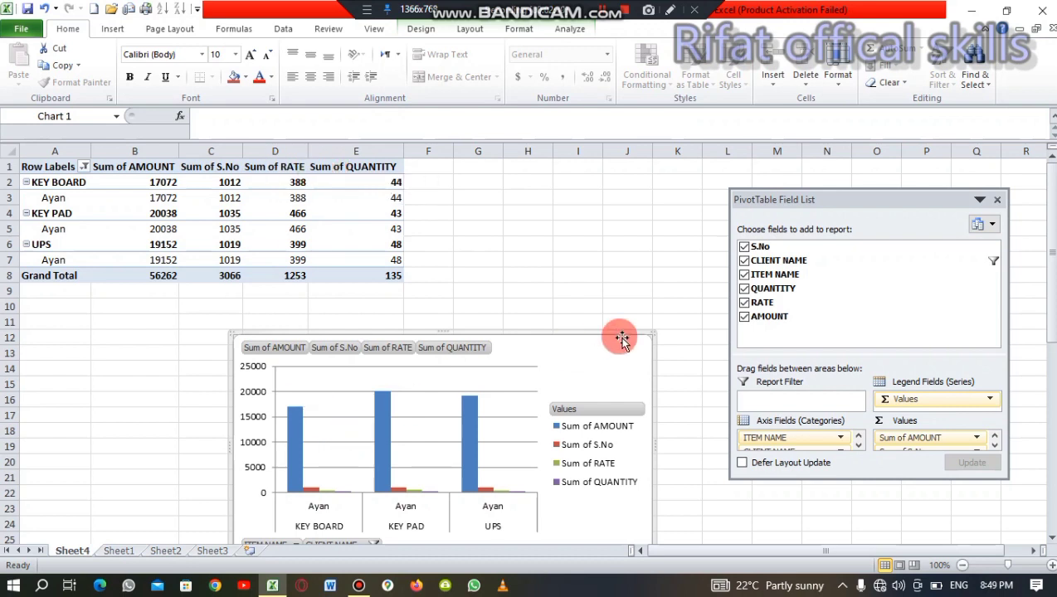
left_click_drag(612, 343, 607, 186)
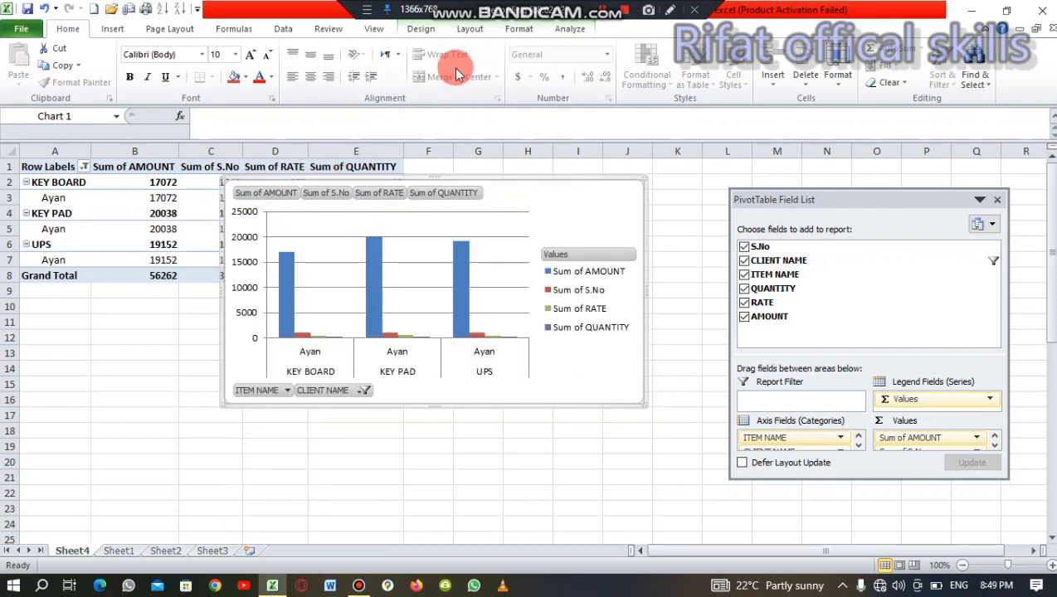
Step: Try the blue, red, green, purple and orange chart styles and apply the multicoloured style with a black background to the PivotChart
left_click(423, 29)
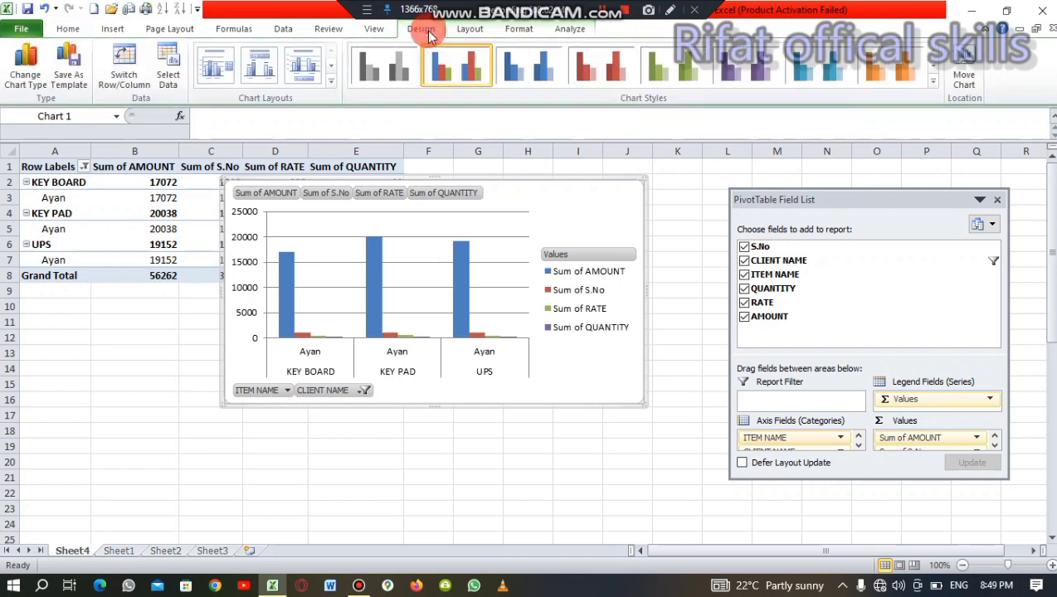
left_click(518, 74)
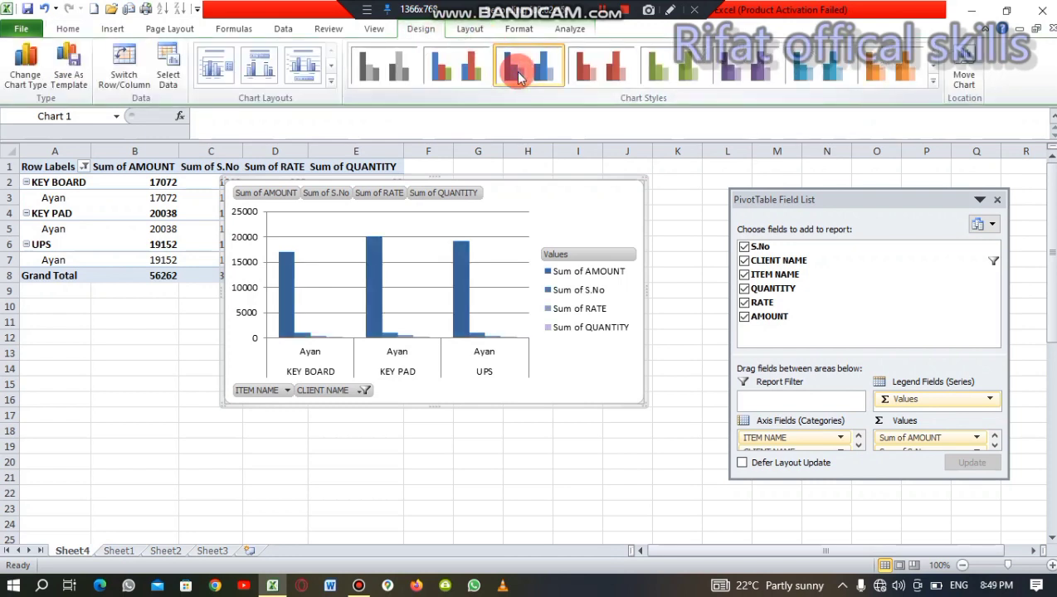
left_click(590, 73)
left_click(674, 77)
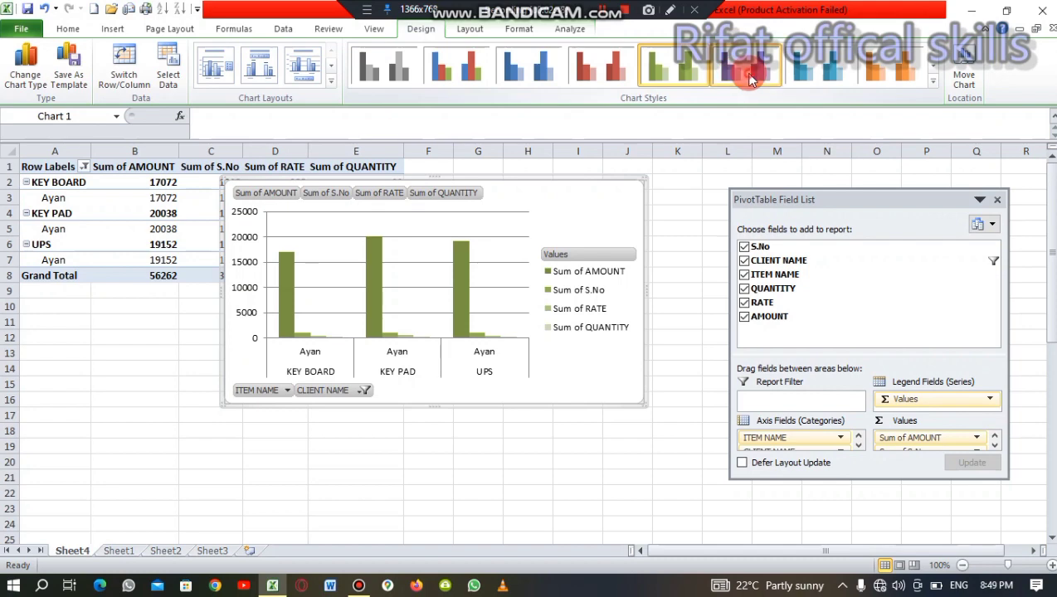
left_click(749, 75)
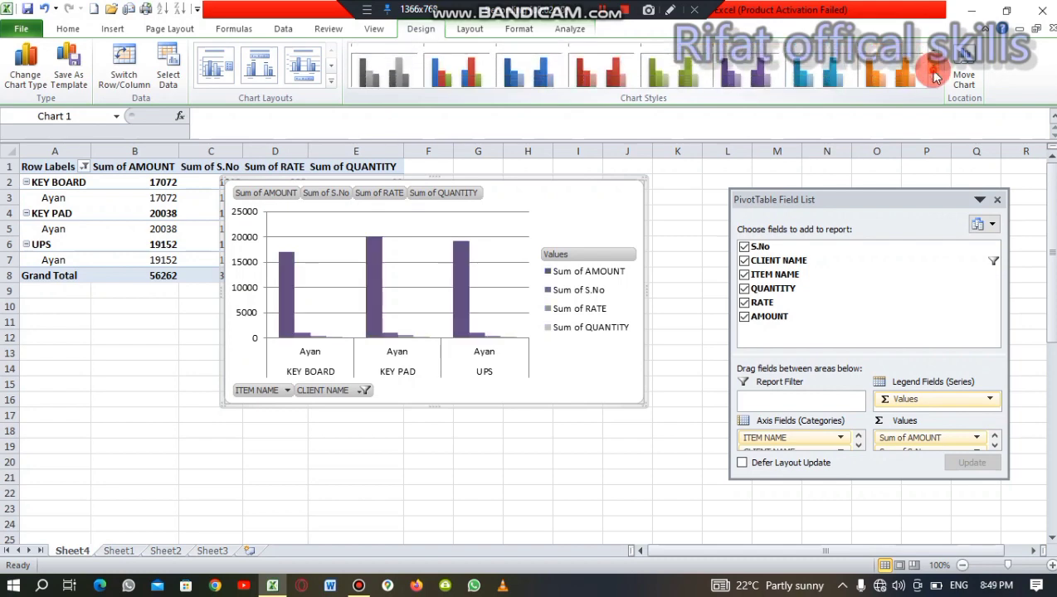
left_click(934, 75)
left_click(880, 71)
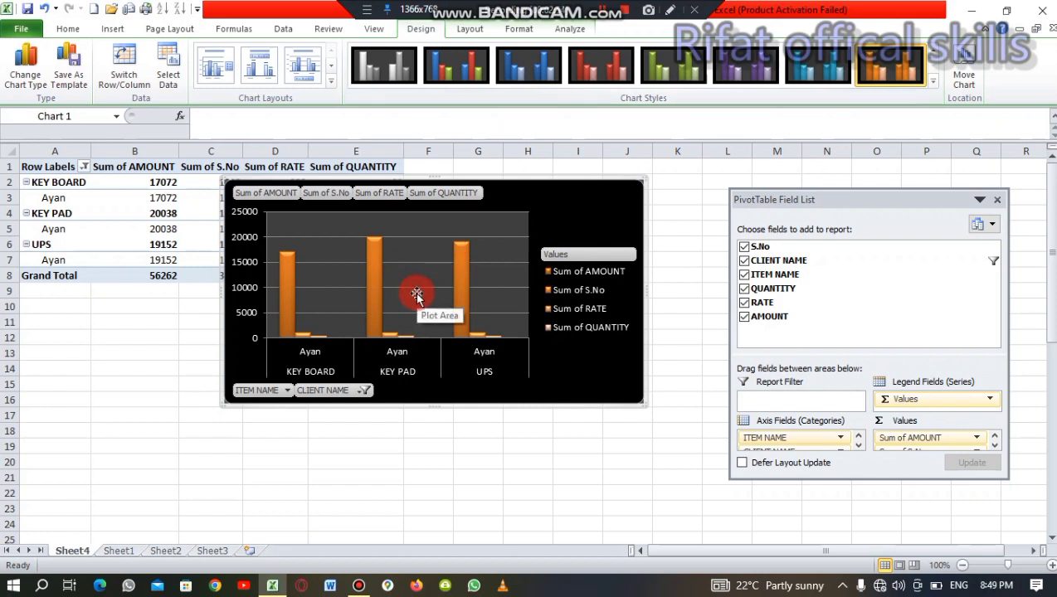
left_click(466, 76)
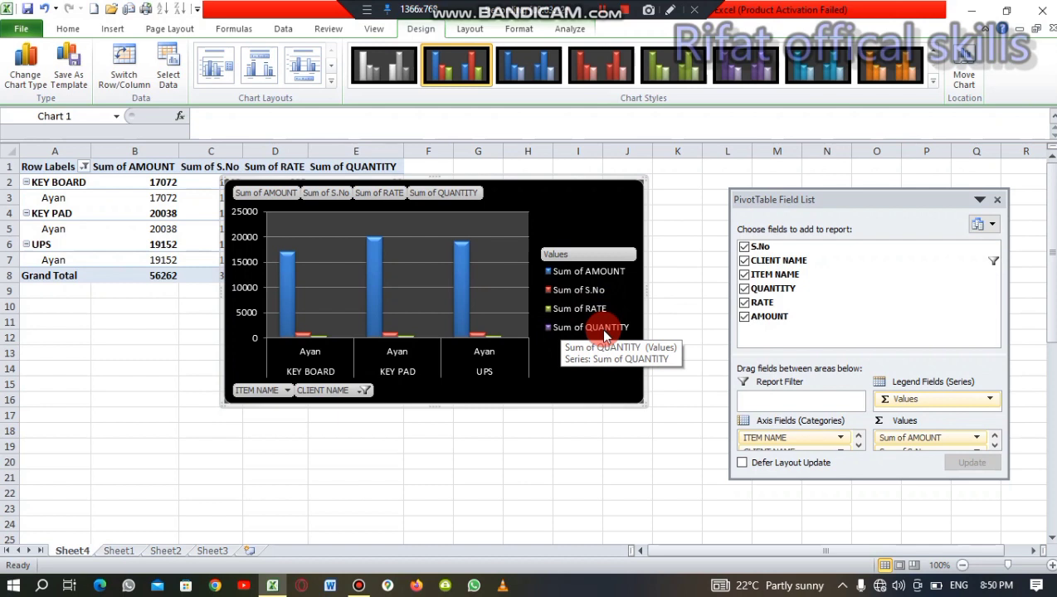
Step: Undo all the PivotChart's style changes and its last move over the PivotTable's value columns
mouse_move(373, 295)
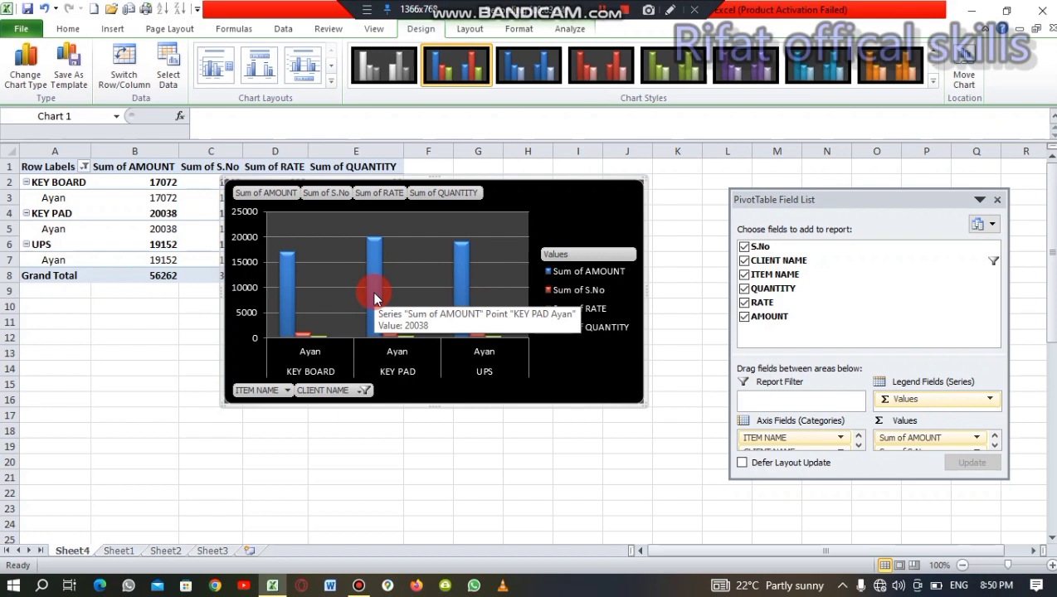
left_click(44, 10)
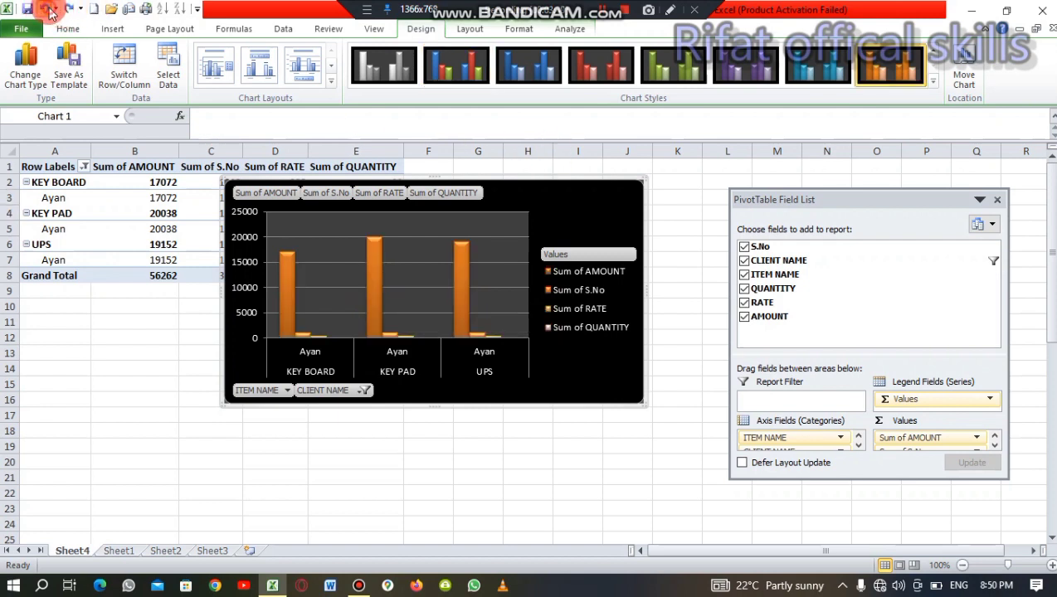
left_click(45, 9)
left_click(47, 9)
left_click(47, 9)
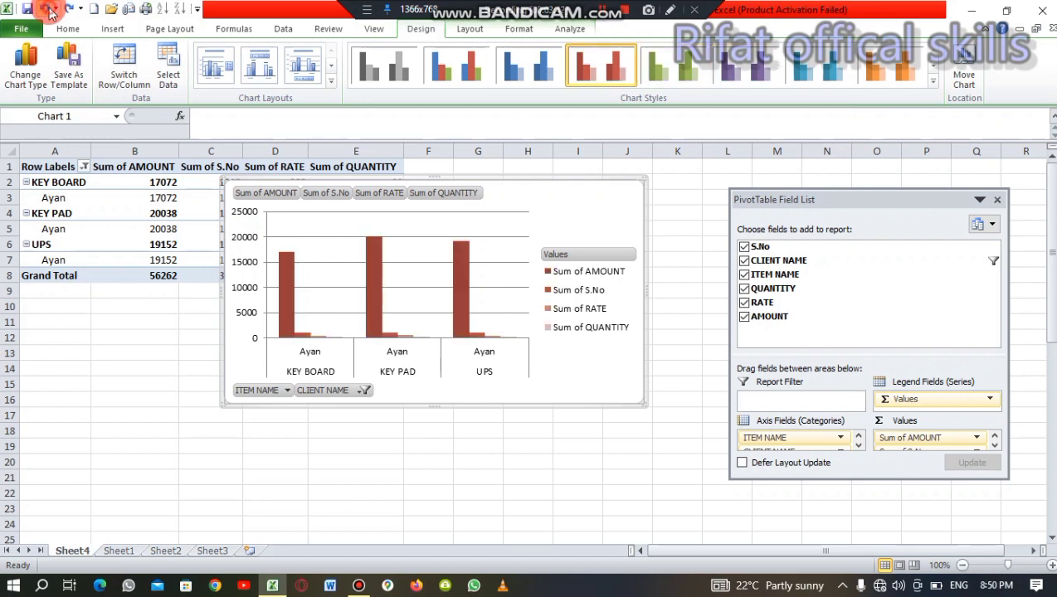
left_click(48, 10)
left_click(48, 9)
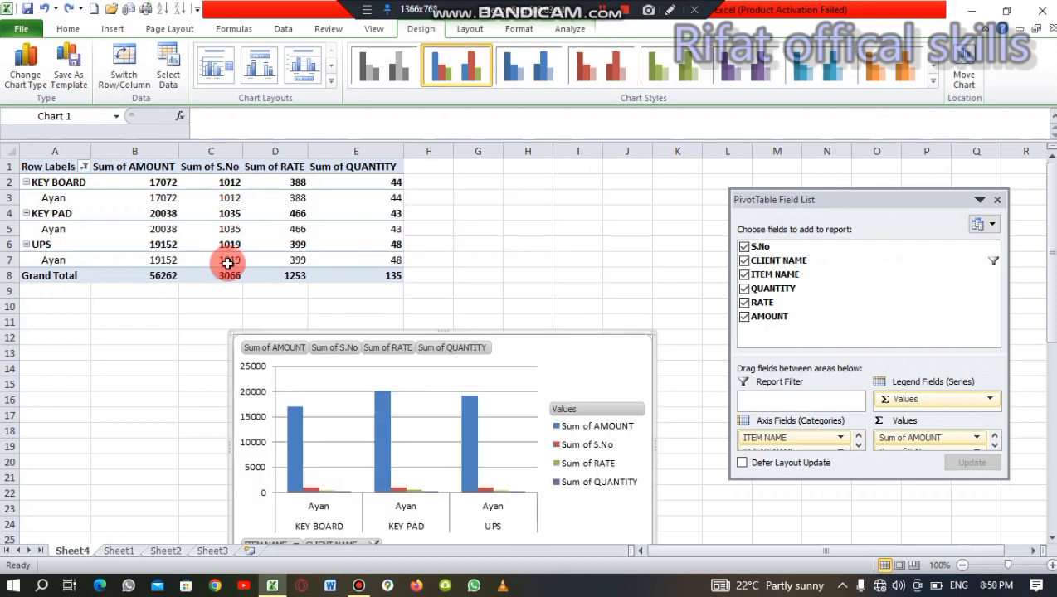
Step: Move the PivotChart up over the lower part of the PivotTable's value columns, and undo that move
left_click_drag(569, 344, 599, 239)
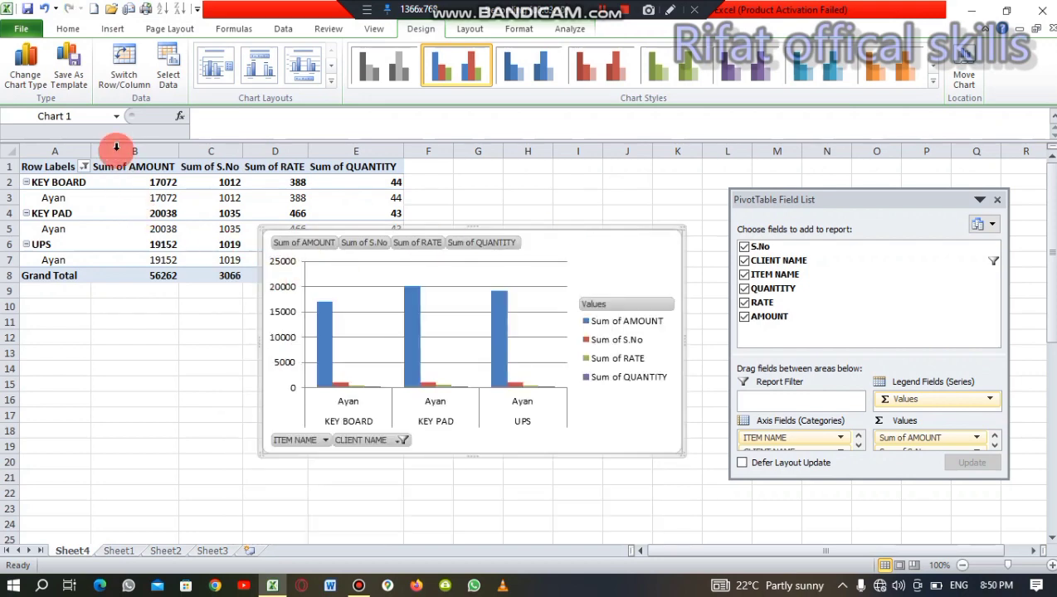
mouse_move(1050, 282)
left_mouse_down()
mouse_move(1047, 365)
mouse_move(1050, 284)
left_mouse_up()
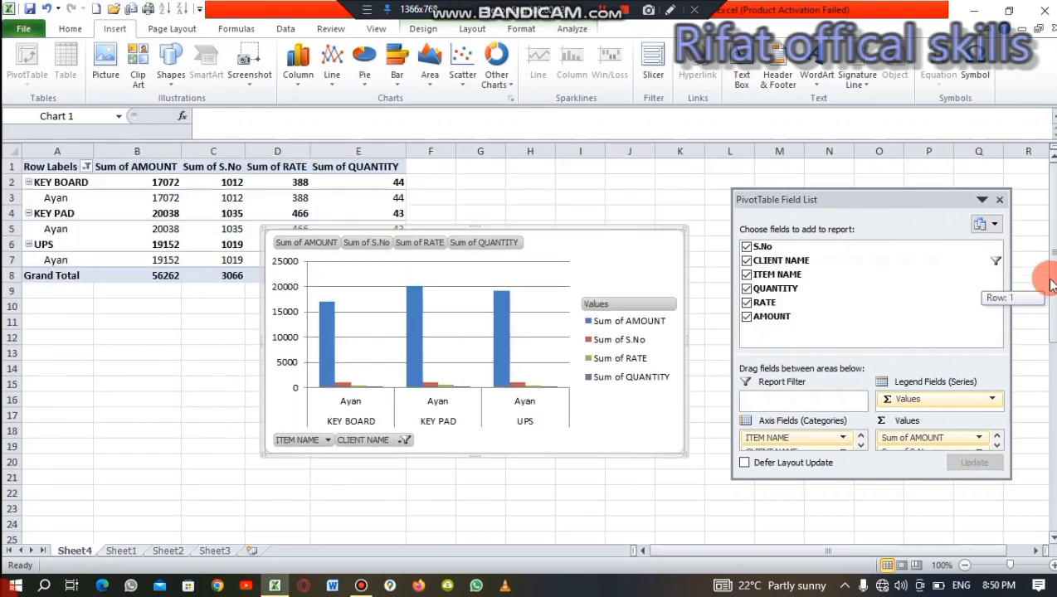
left_click(52, 10)
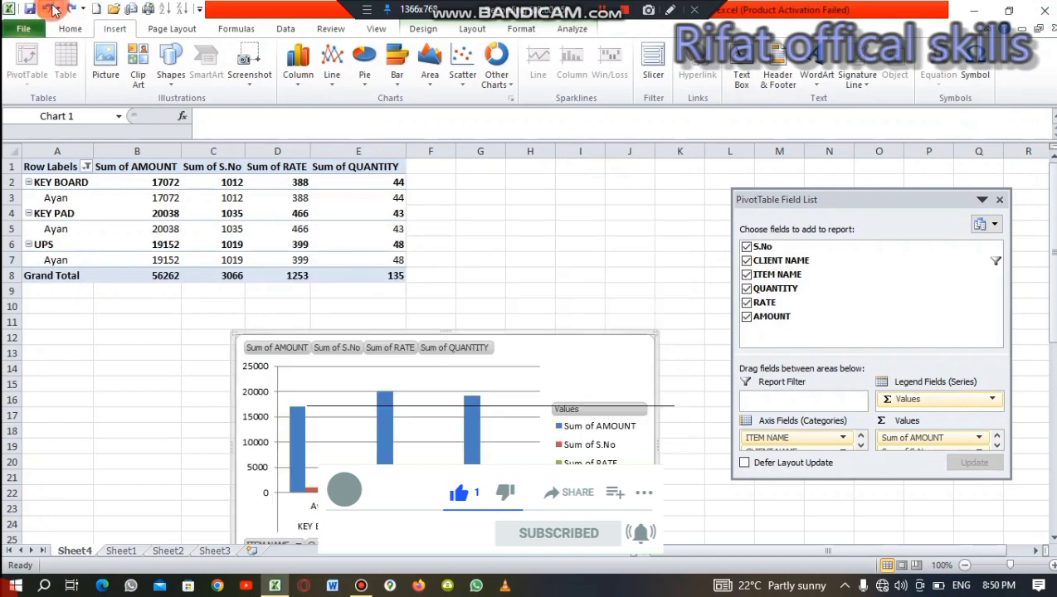
Step: Undo the client filter and earlier changes back to the DVD, LED and UPS item filter with only AMOUNT and S.No as values
left_click(53, 10)
left_click(52, 10)
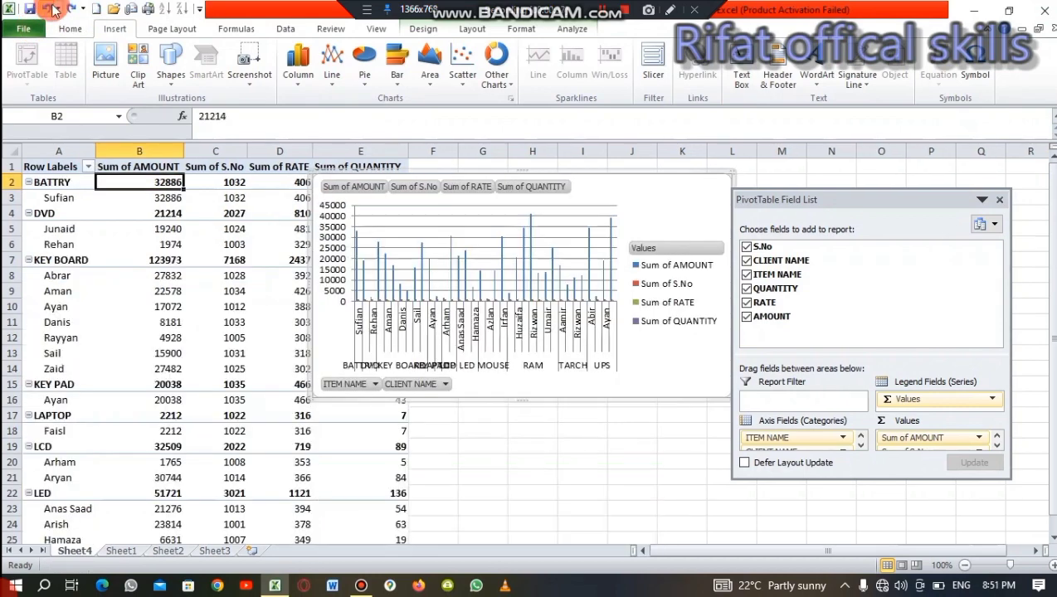
left_click(52, 10)
left_click(53, 10)
left_click(52, 9)
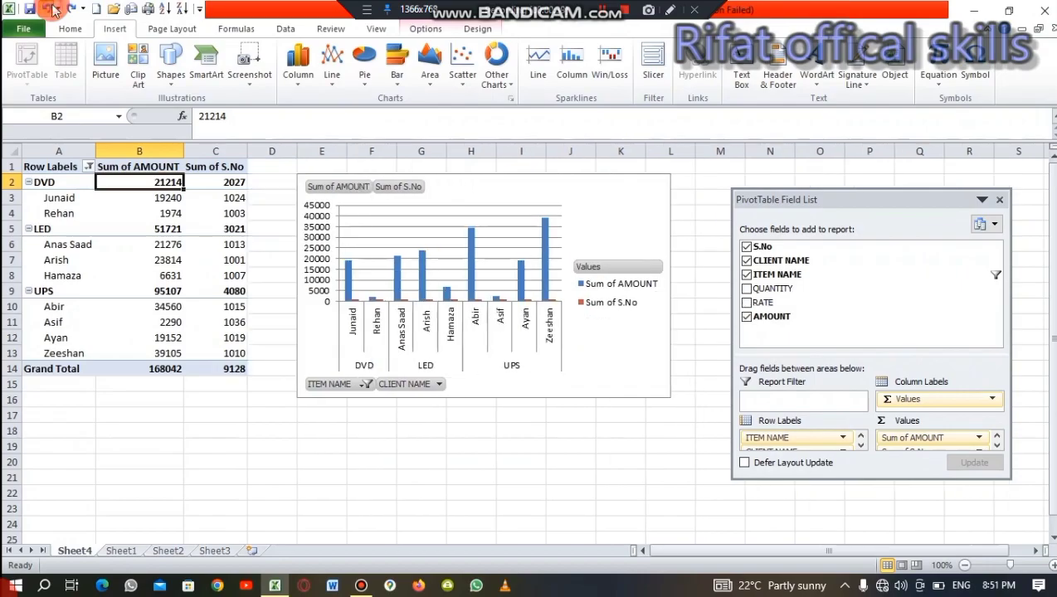
left_click(52, 10)
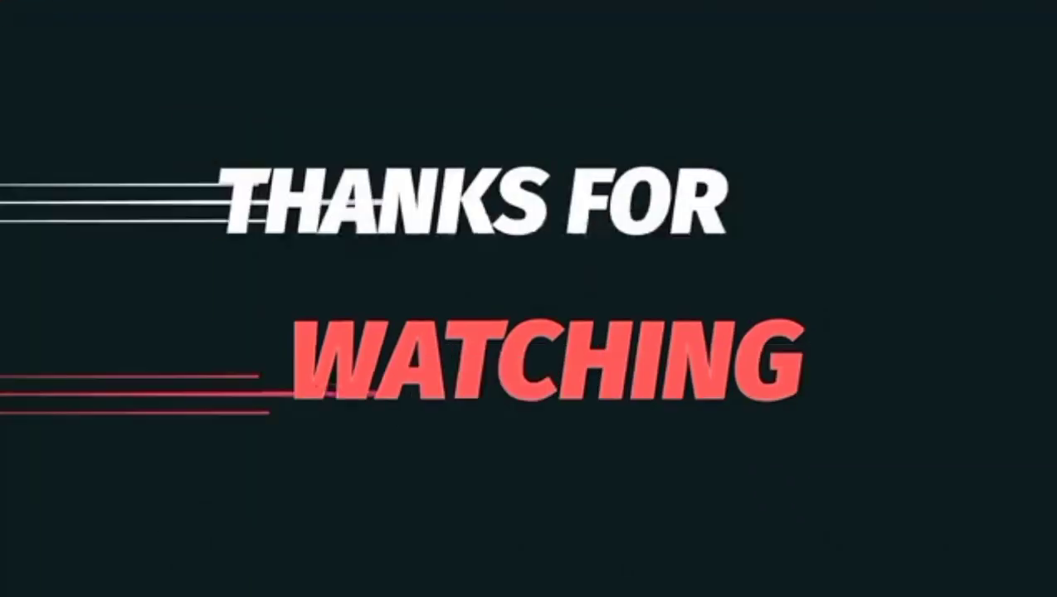